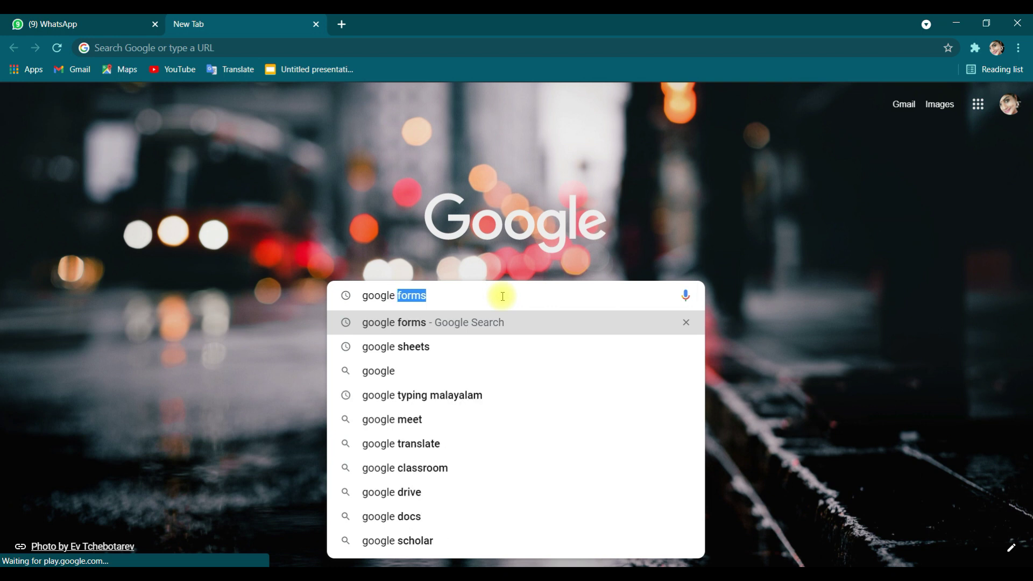
# Search the web for google forms and open the personal version of Google Forms from its official page
pyautogui.write('s')
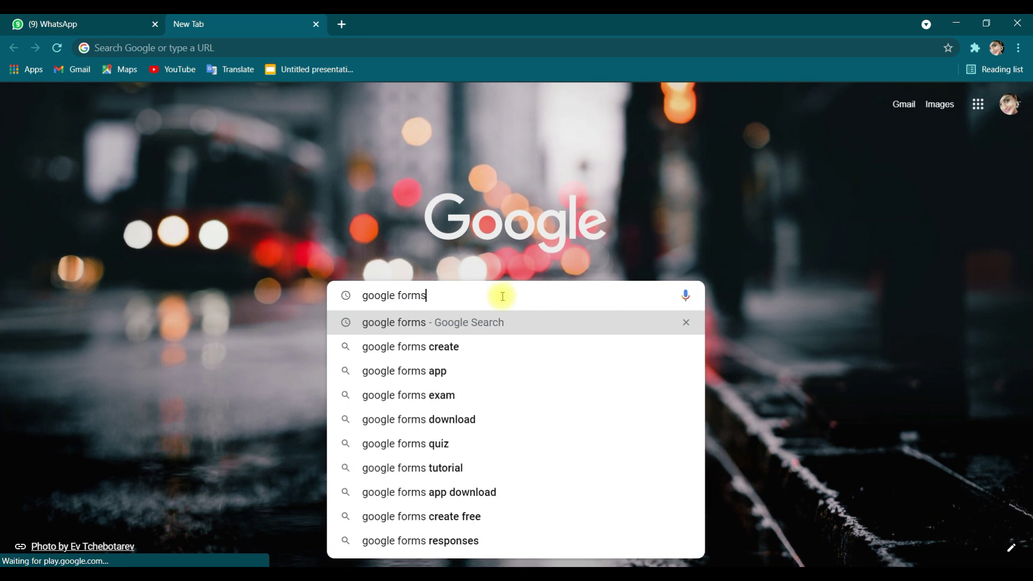
pyautogui.press('Return')
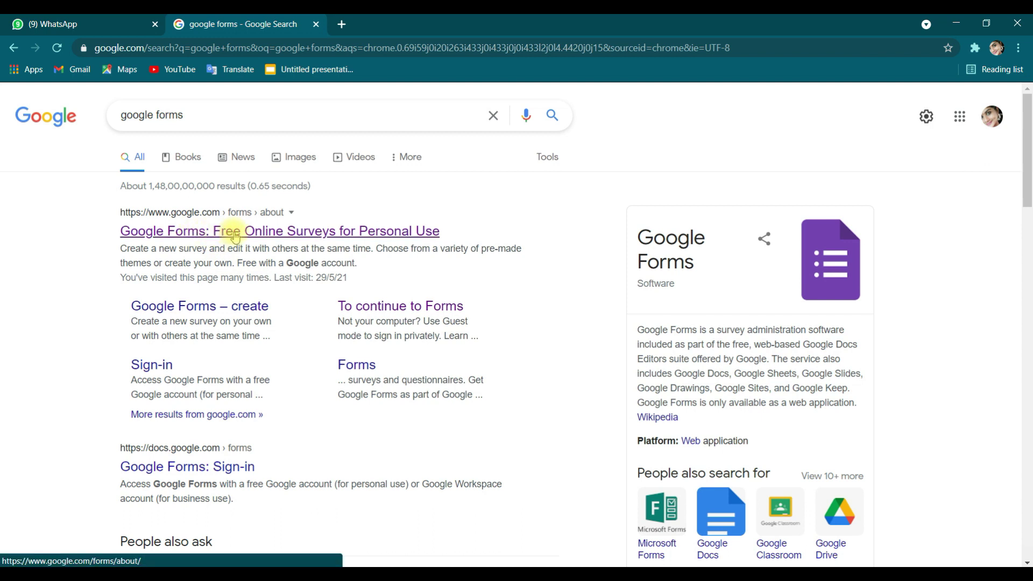
pyautogui.click(235, 237)
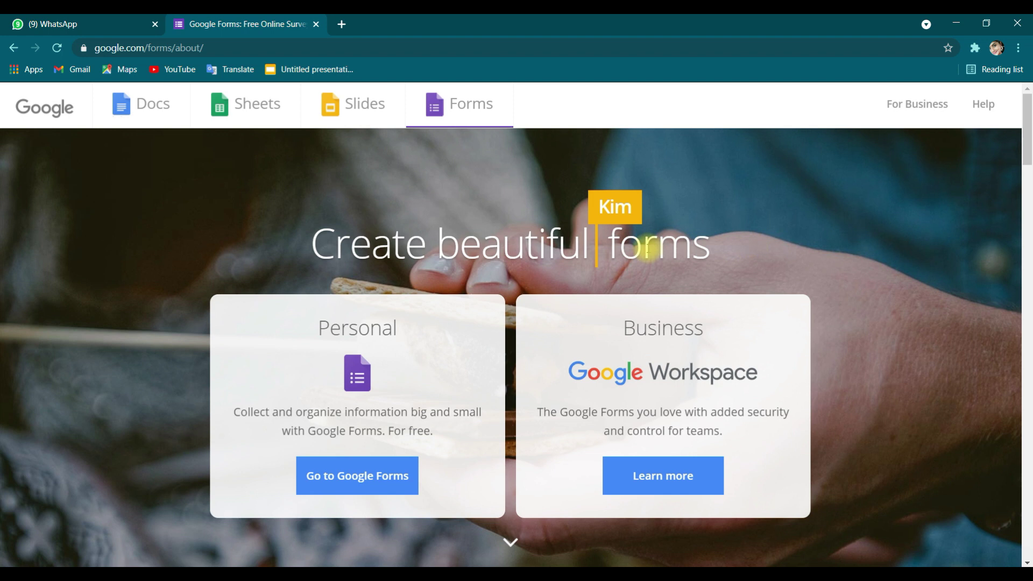
pyautogui.click(333, 476)
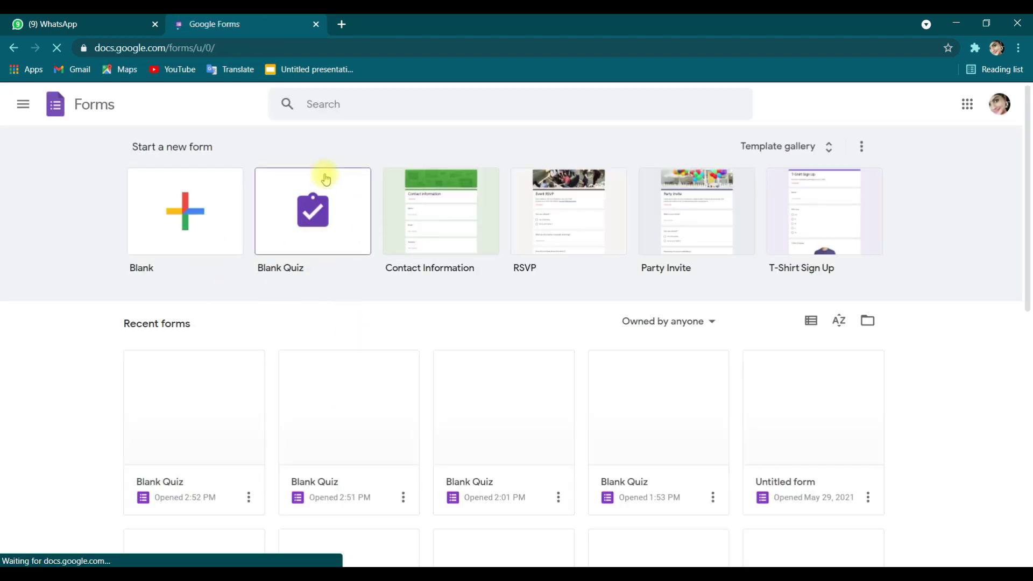
# Create a blank quiz titled "CLASS TEST PAPER" with the description "Chapter 1- ANIMALS"
pyautogui.click(330, 233)
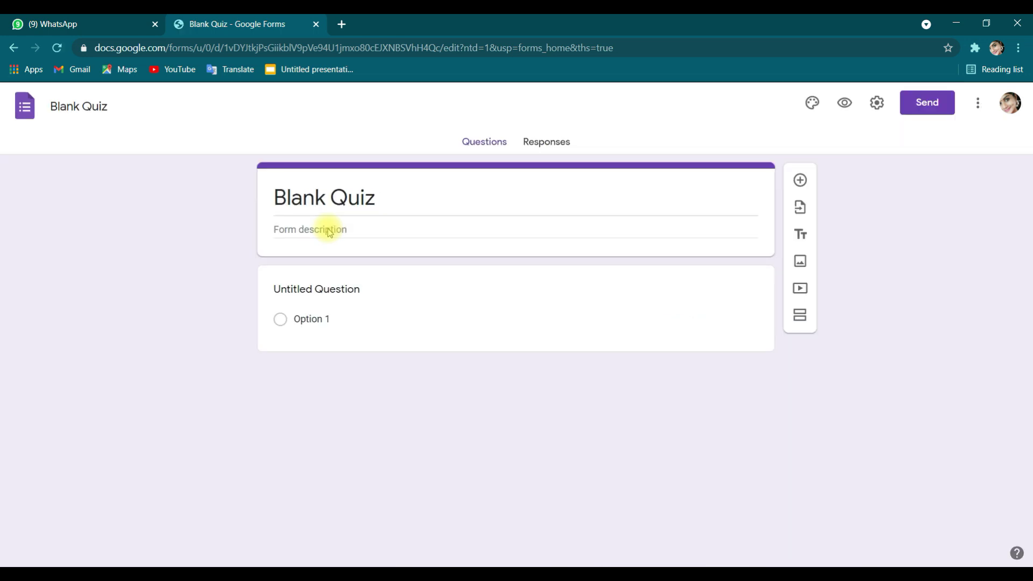
pyautogui.click(380, 201)
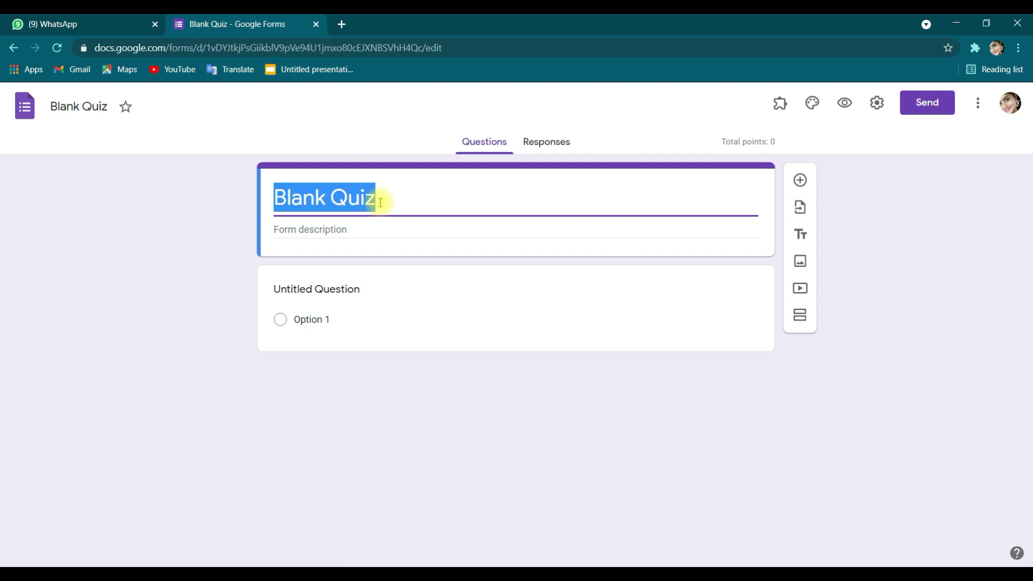
pyautogui.press('BackSpace')
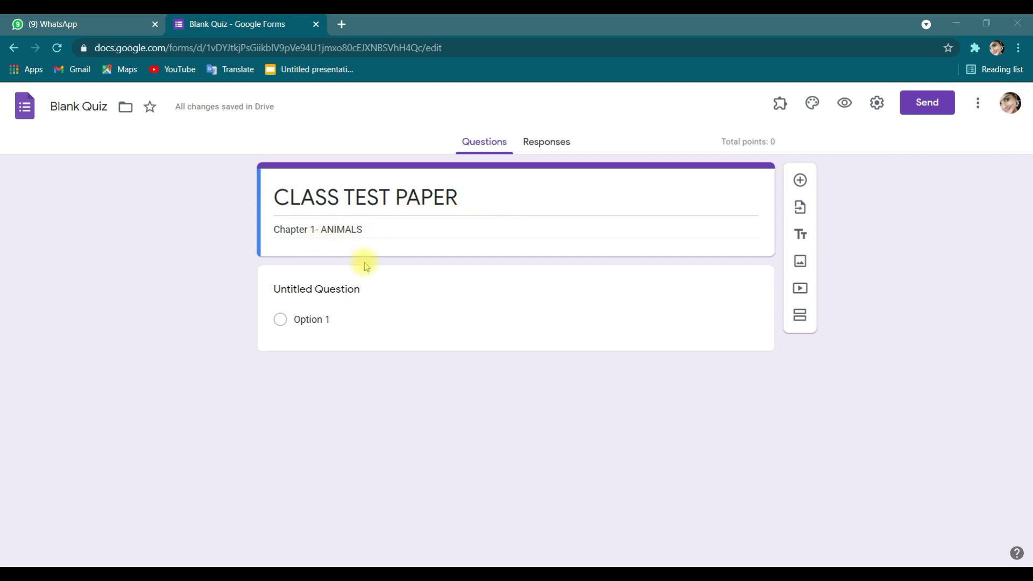
# Turn the untitled question into a required short-answer question reading "NAME OF THE STUDENT"
pyautogui.click(354, 289)
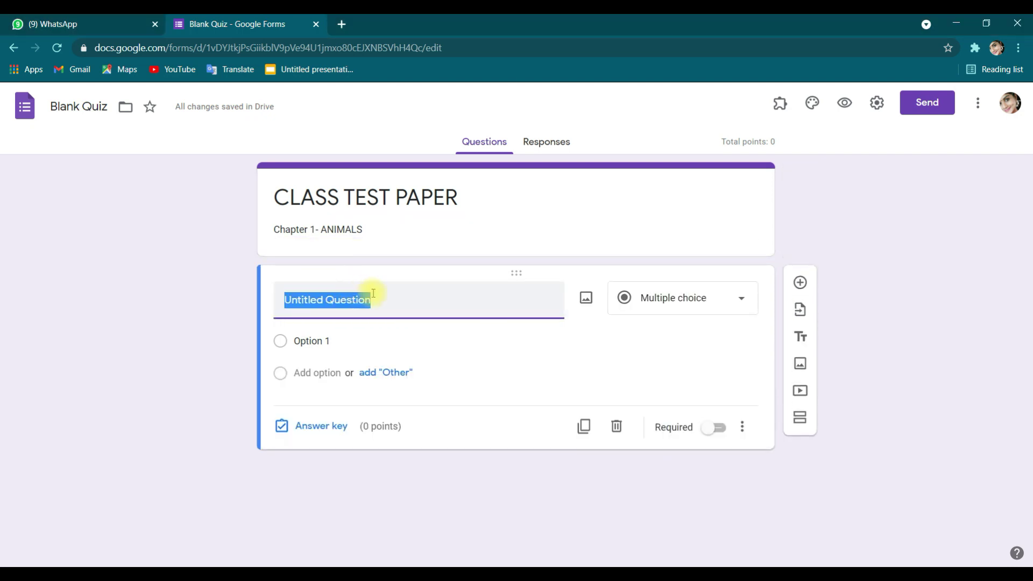
pyautogui.press('BackSpace')
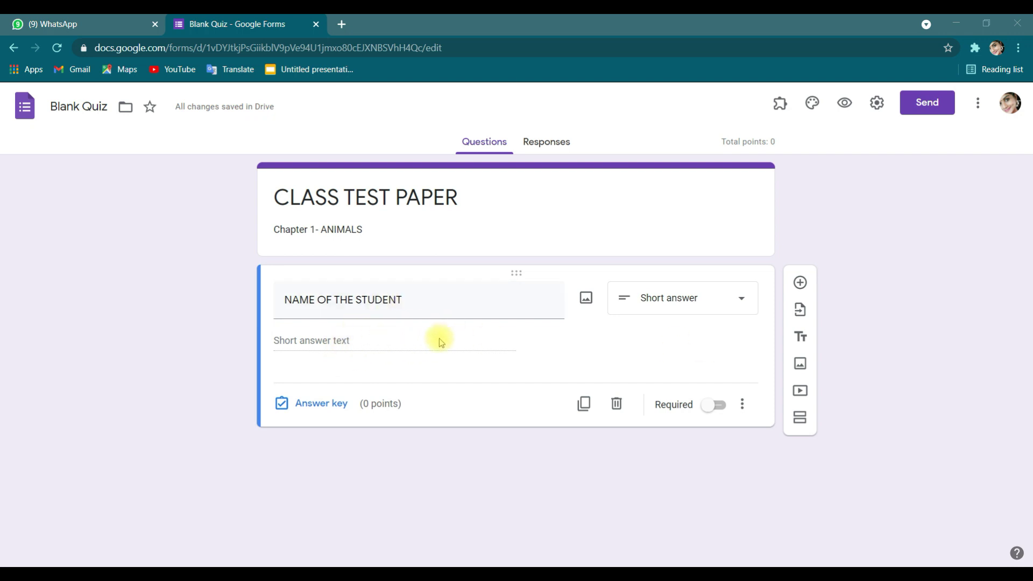
pyautogui.click(721, 405)
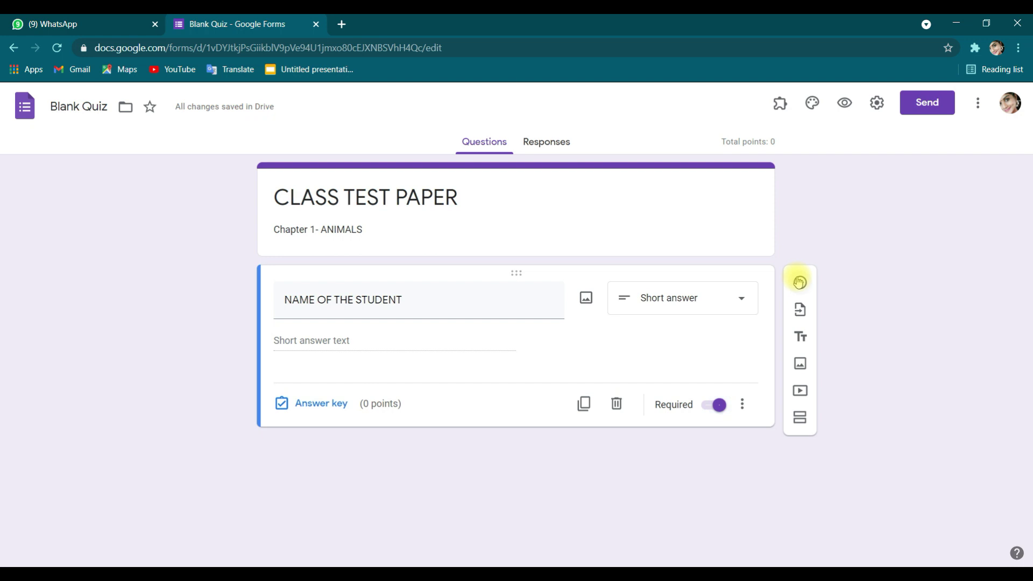
# Add a multiple-choice question "CLASS" with the options 1 A, 1 B, 1 C and Other
pyautogui.click(799, 282)
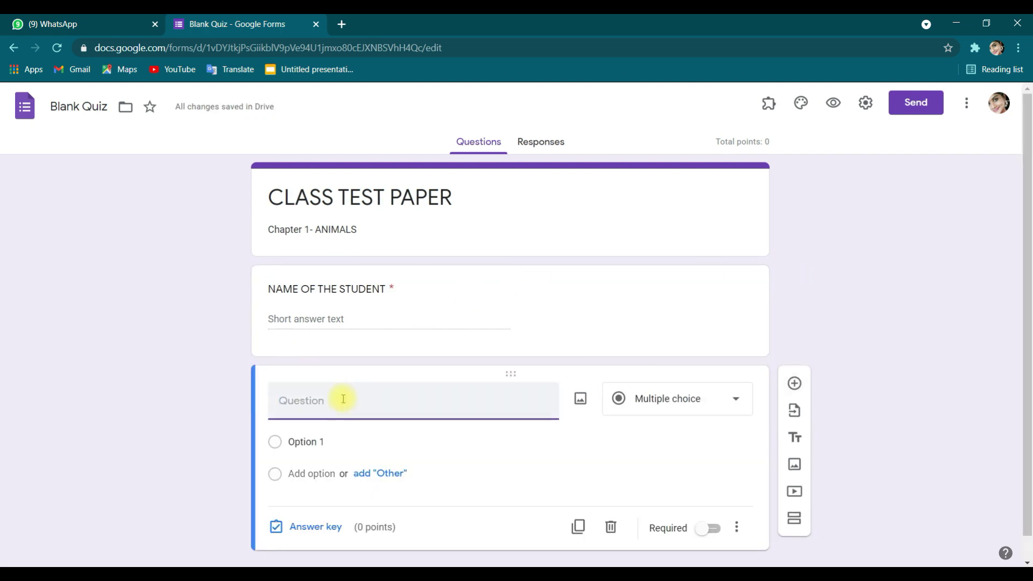
pyautogui.write('CLASS')
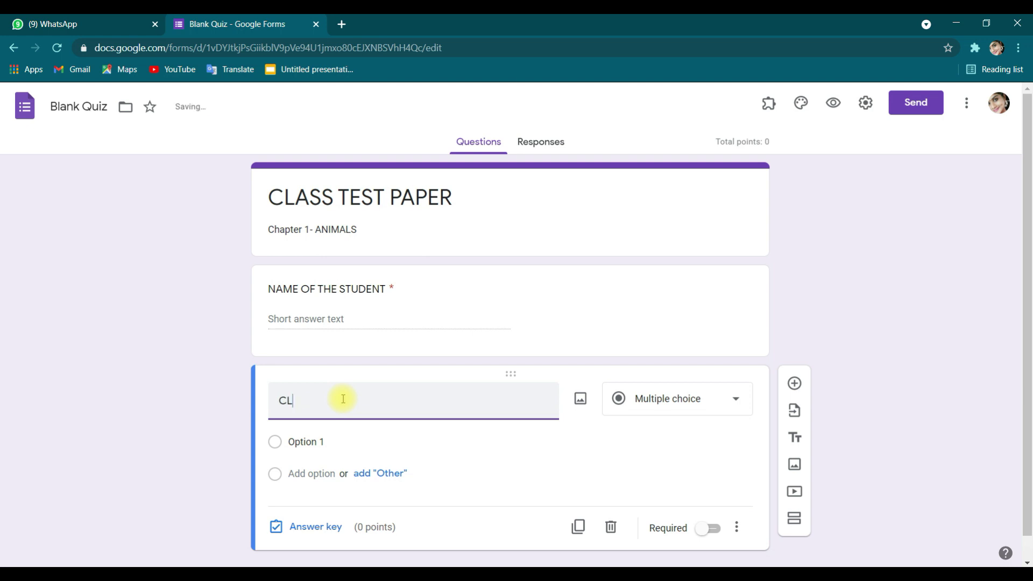
pyautogui.click(320, 444)
pyautogui.press('BackSpace')
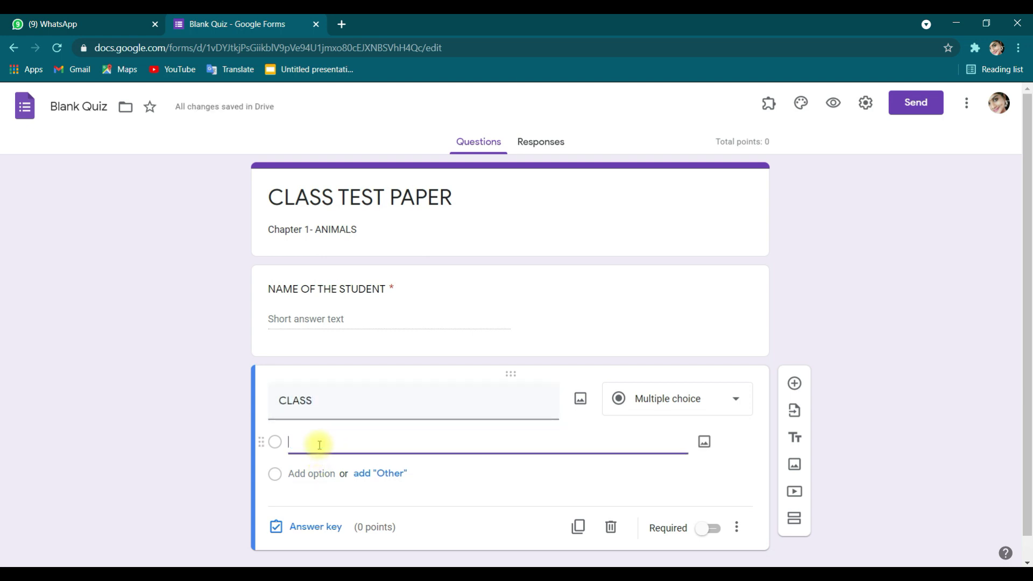
pyautogui.write('1 A')
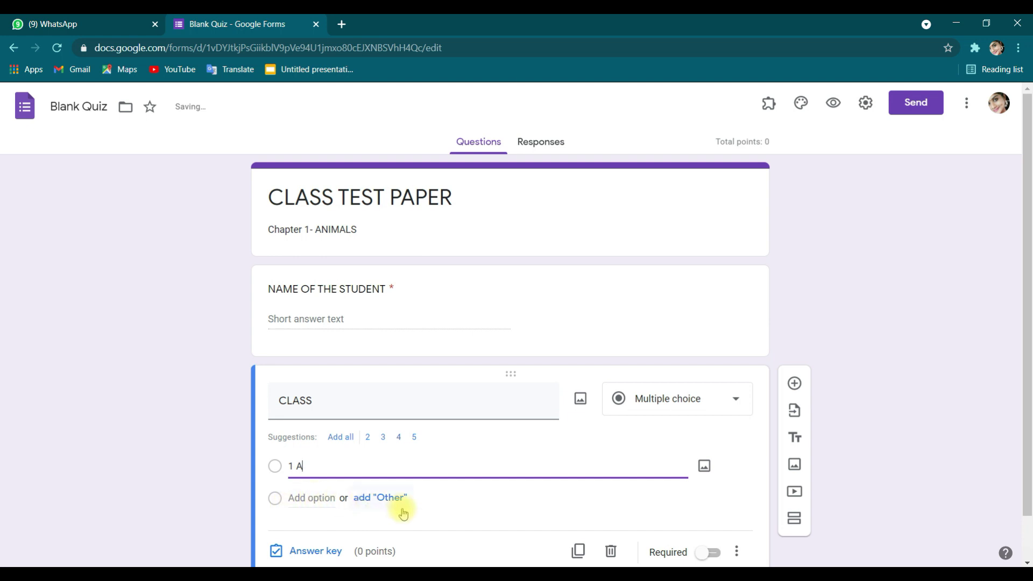
pyautogui.click(391, 497)
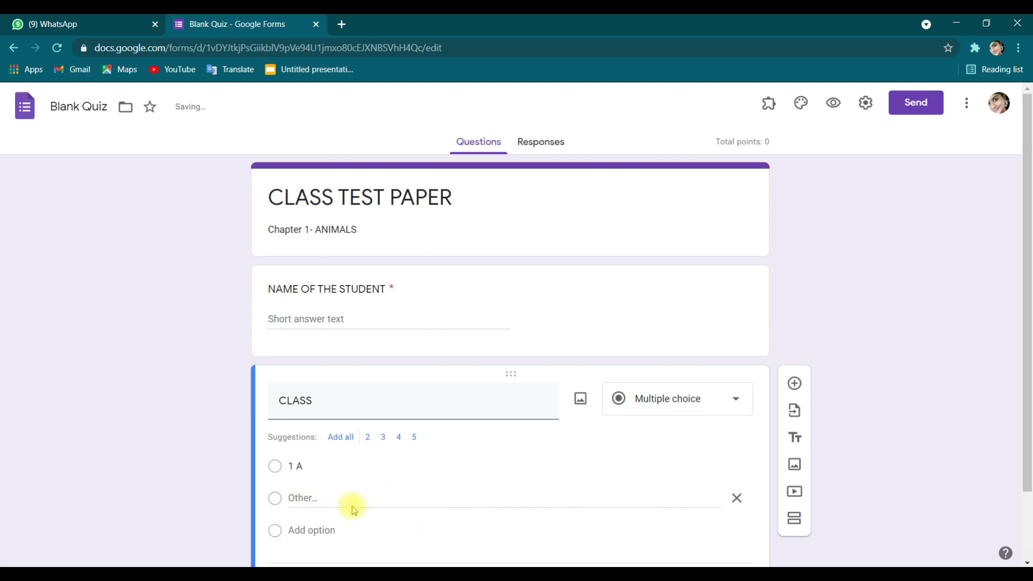
pyautogui.click(318, 531)
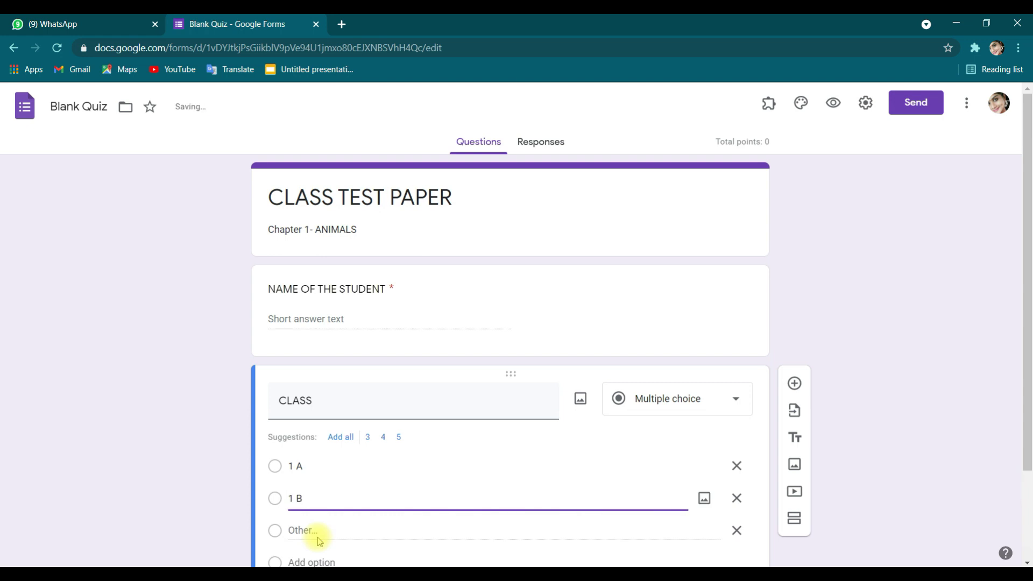
pyautogui.press('Return')
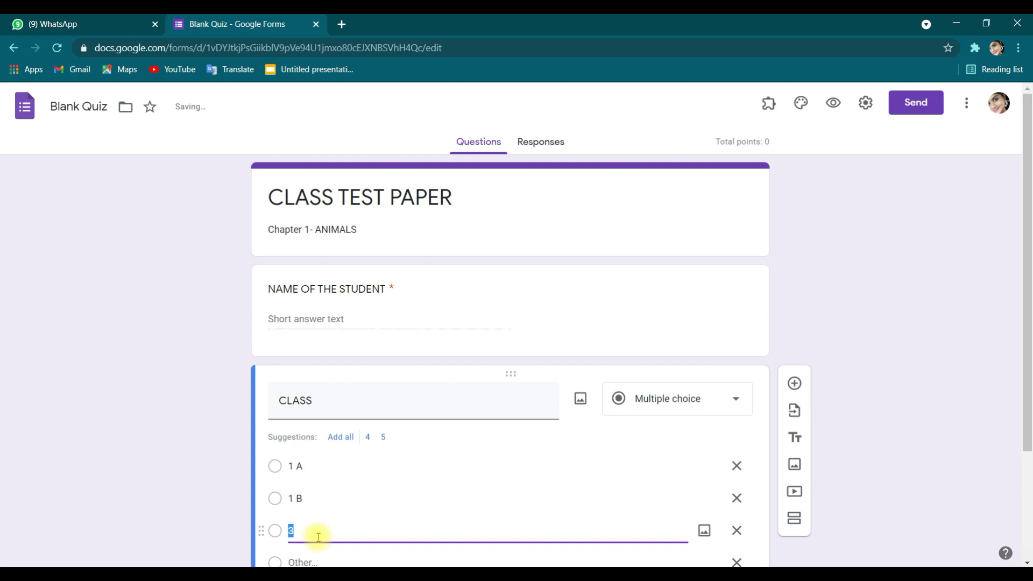
pyautogui.write('1 C')
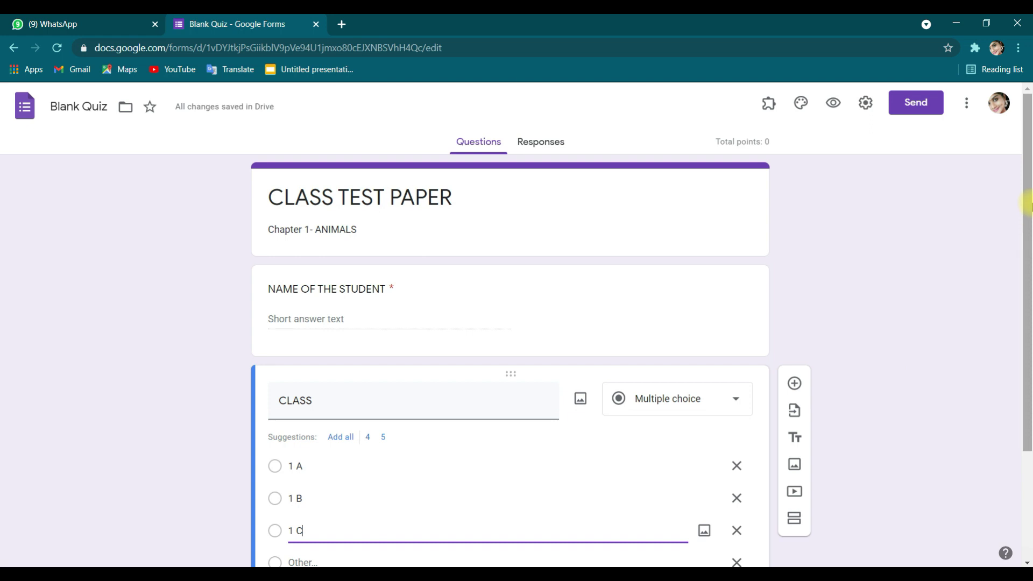
# Add a multiple-choice question "Choose an animal from the below options" with the options Rose, Cat, Mango and Pencil
pyautogui.moveTo(1027, 198); pyautogui.dragTo(1027, 363)
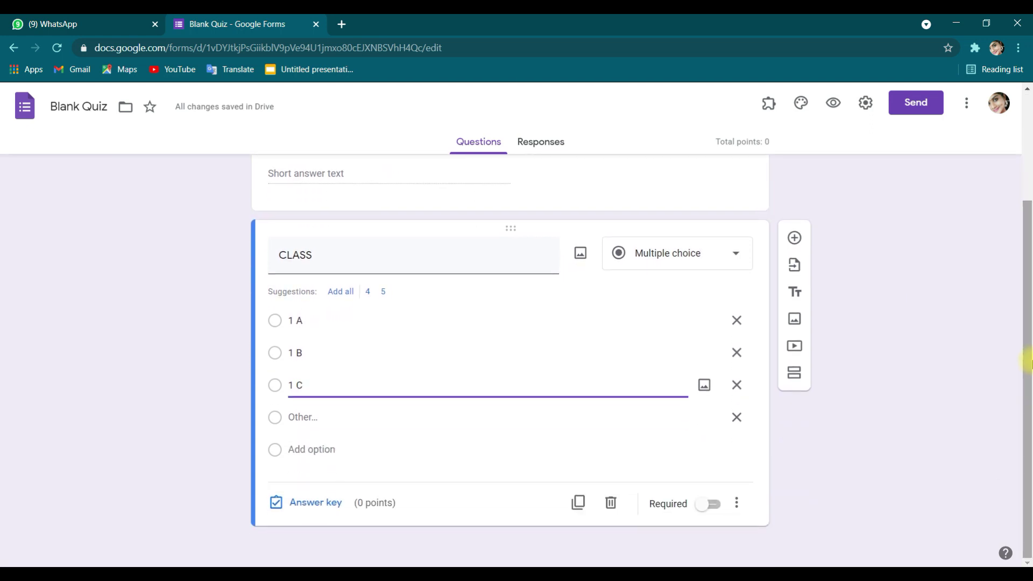
pyautogui.click(794, 238)
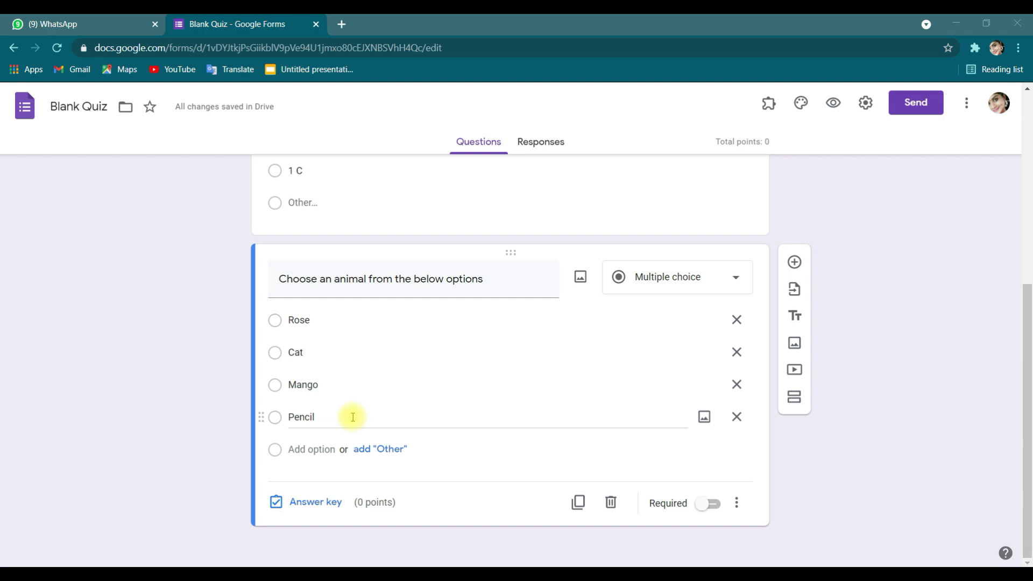
# In the animal question's answer key, mark Cat as the correct answer and set it to 5 points
pyautogui.click(308, 503)
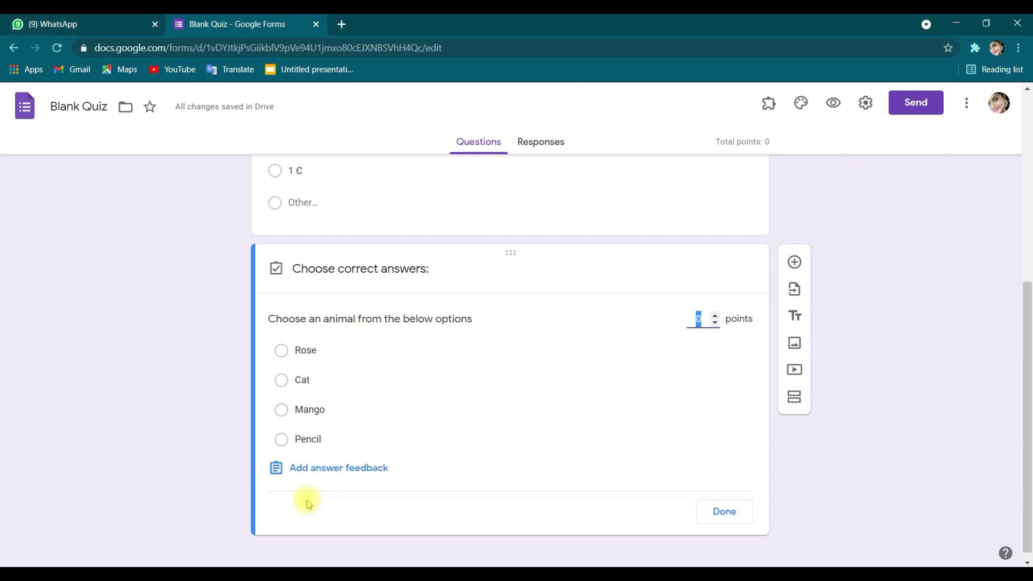
pyautogui.click(283, 381)
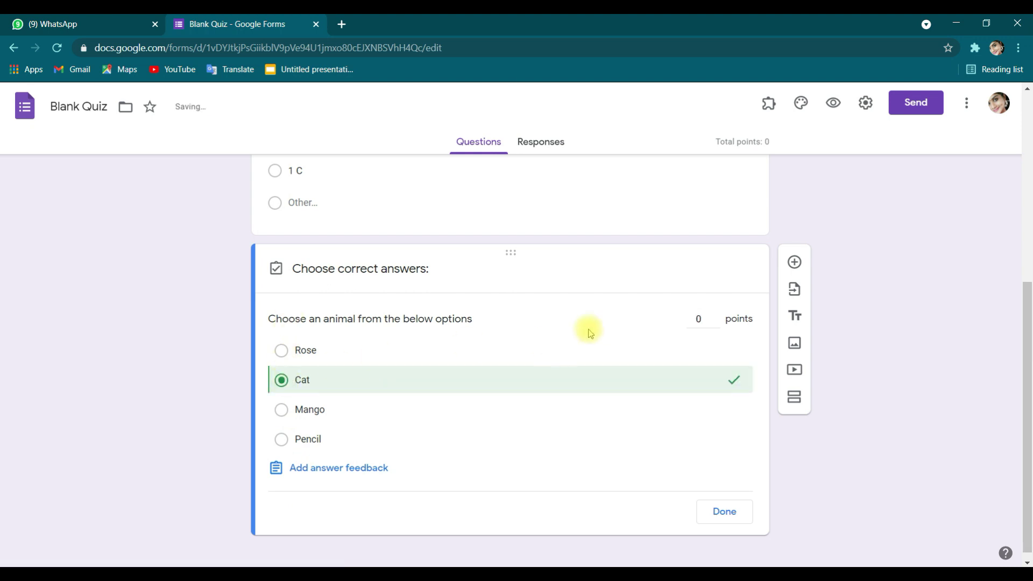
pyautogui.doubleClick(716, 315)
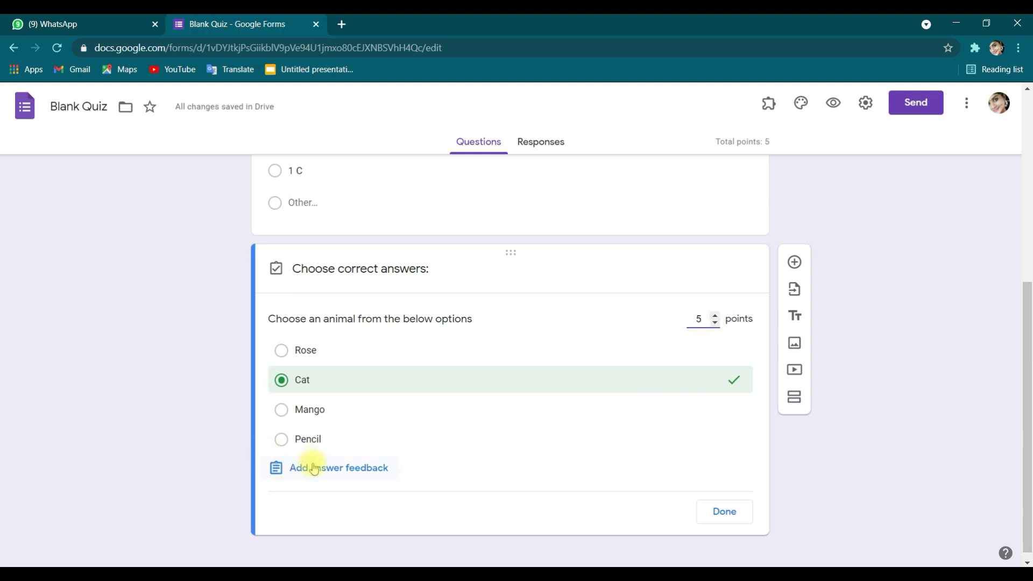
# Enter answer feedback for the animal question: "wrong answer" for incorrect answers and "very good" for correct answers
pyautogui.click(370, 468)
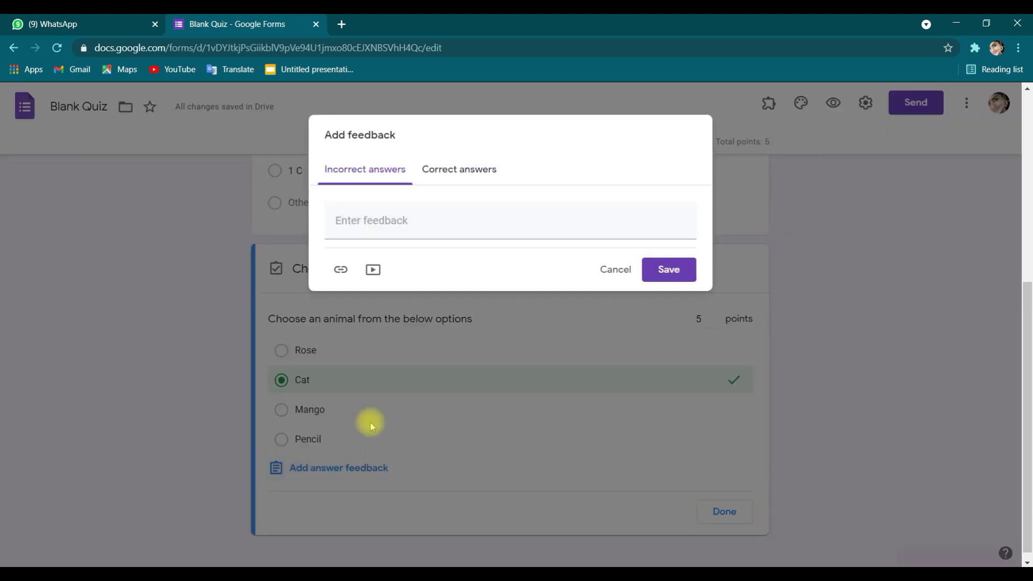
pyautogui.click(371, 221)
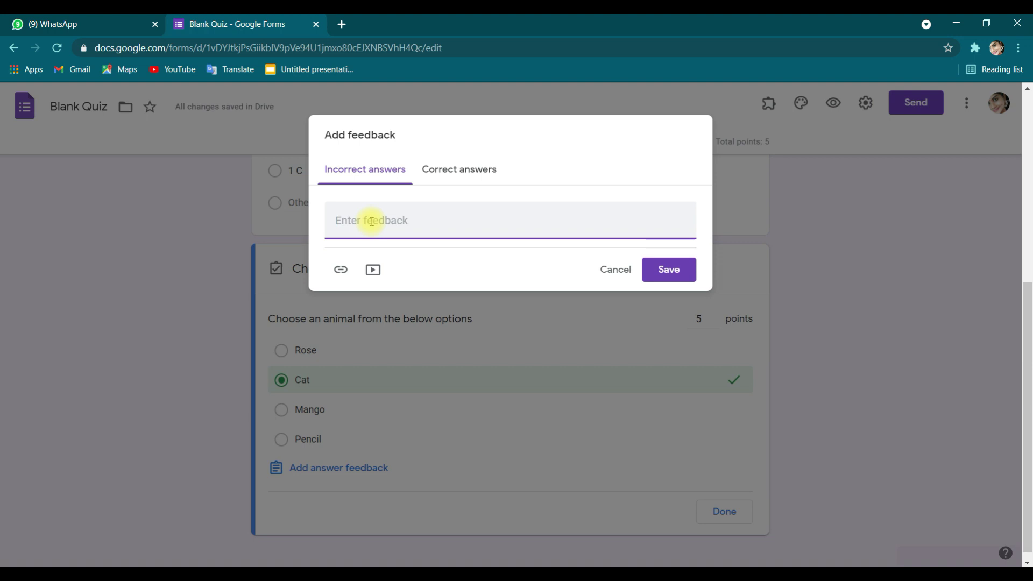
pyautogui.write('wrong answer')
pyautogui.click(457, 169)
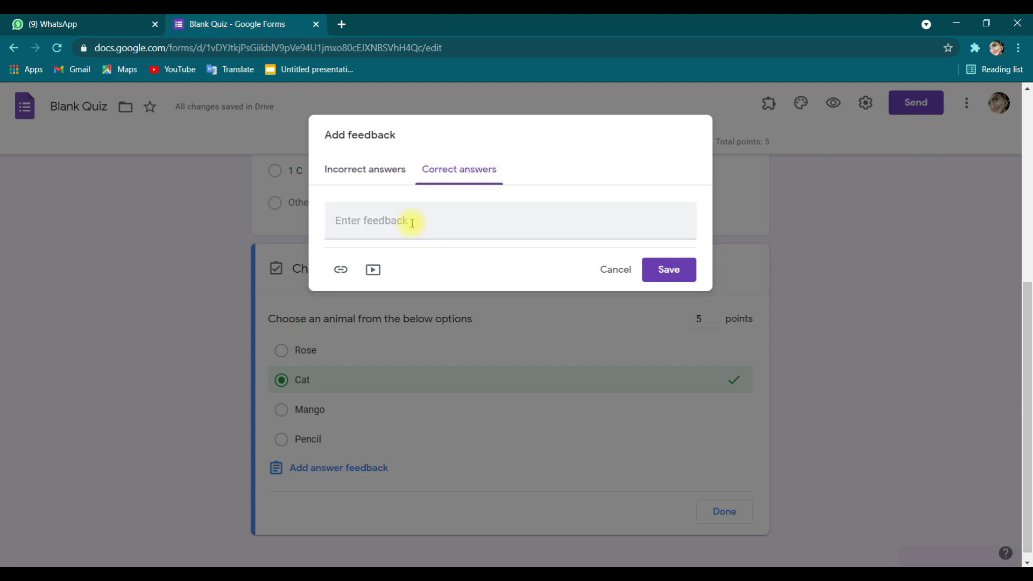
pyautogui.click(412, 223)
pyautogui.write('very good')
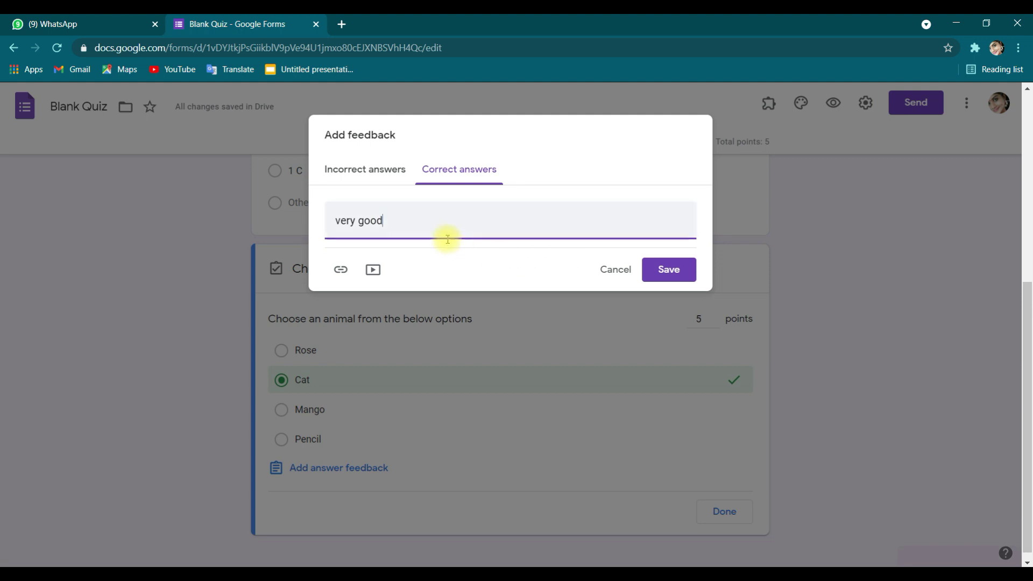
# Search YouTube for cat, attach the video "Funny Cats and Kittens Meowing Compilation" to the incorrect-answer feedback, and save the feedback
pyautogui.click(347, 170)
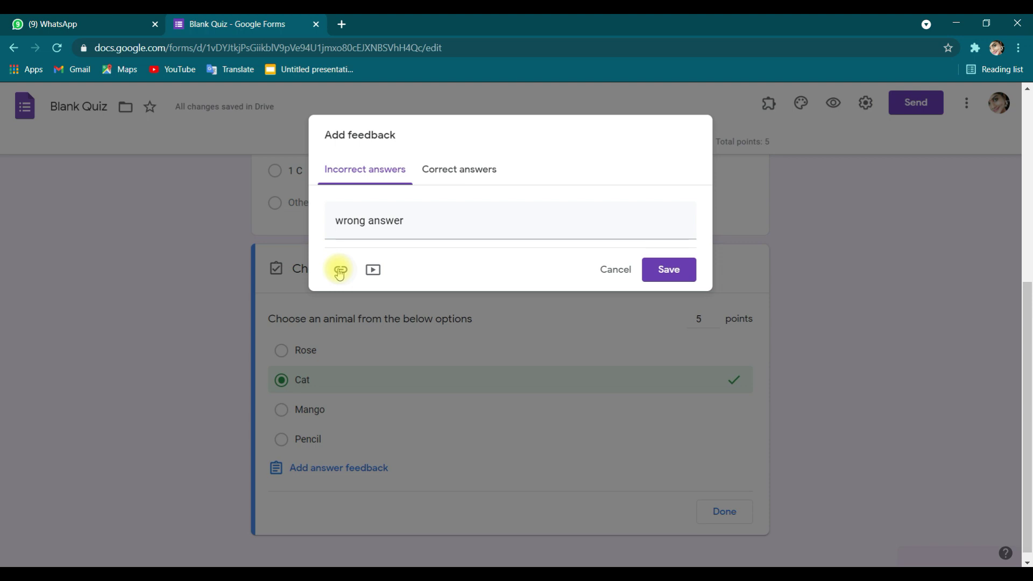
pyautogui.click(373, 270)
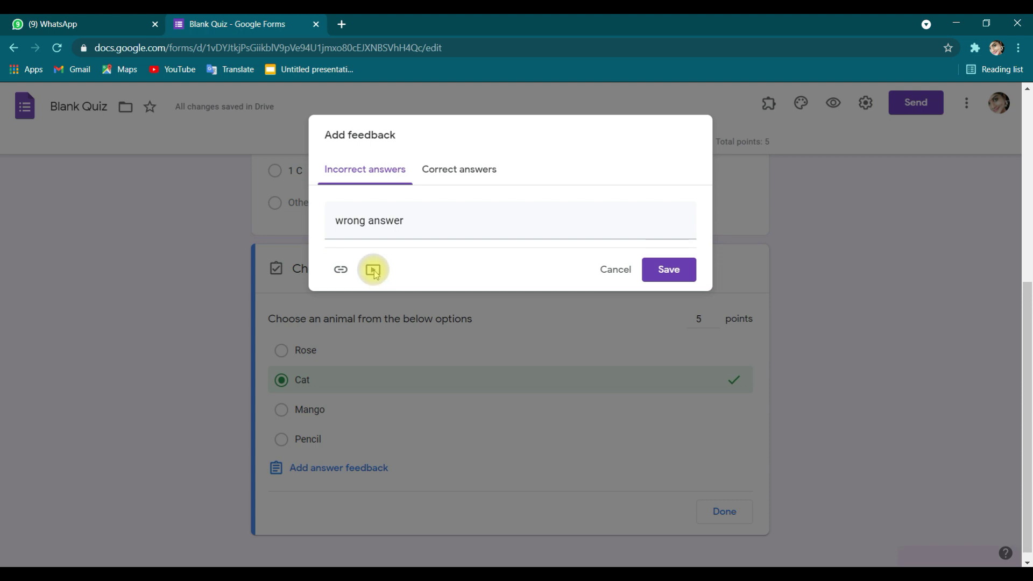
pyautogui.click(351, 212)
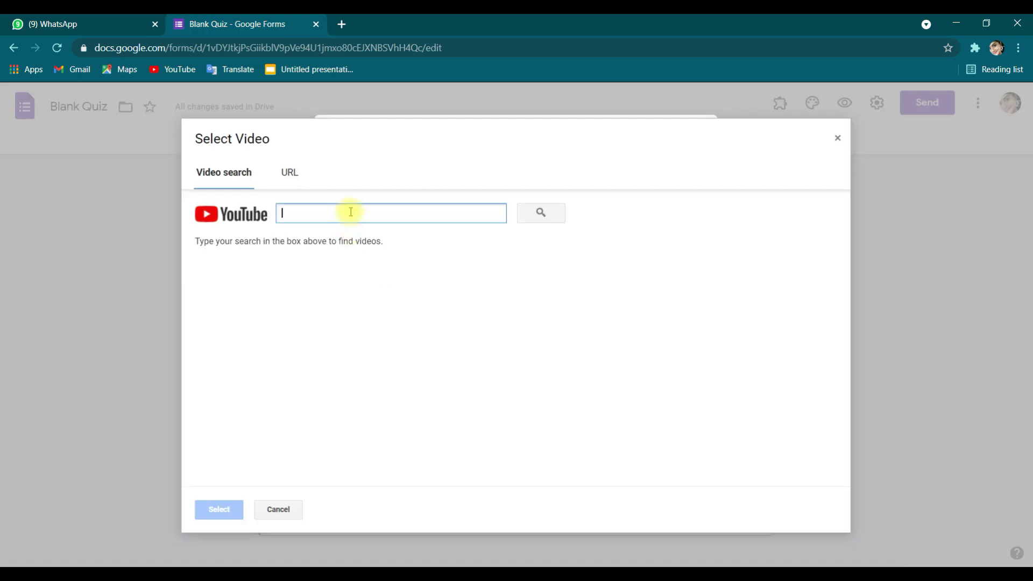
pyautogui.write('cat')
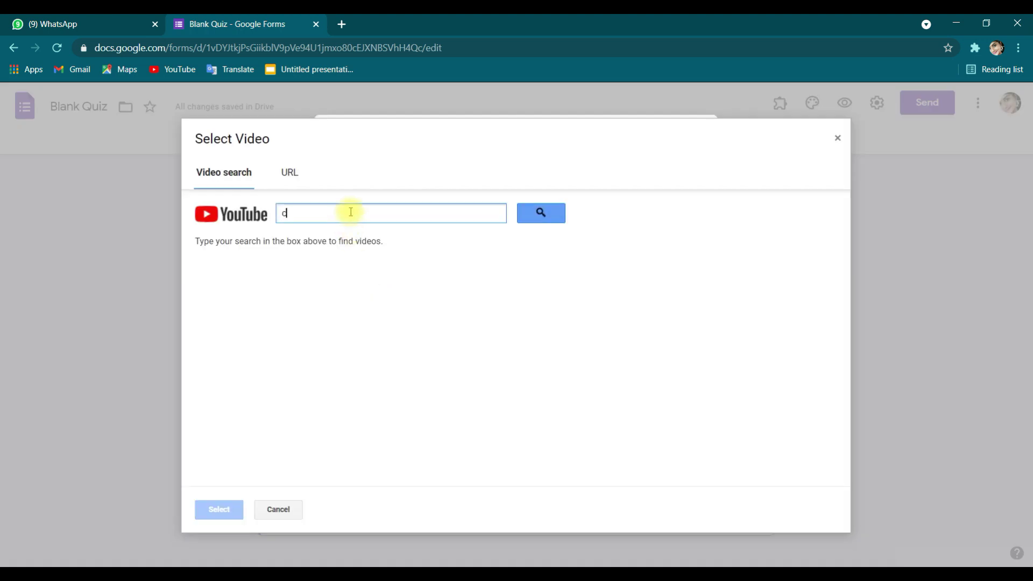
pyautogui.click(546, 209)
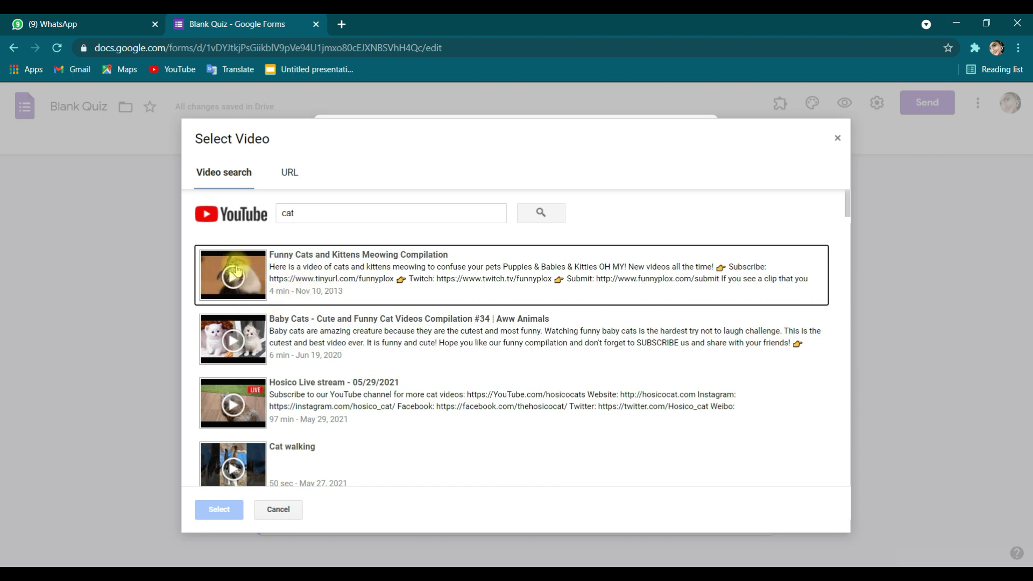
pyautogui.click(237, 282)
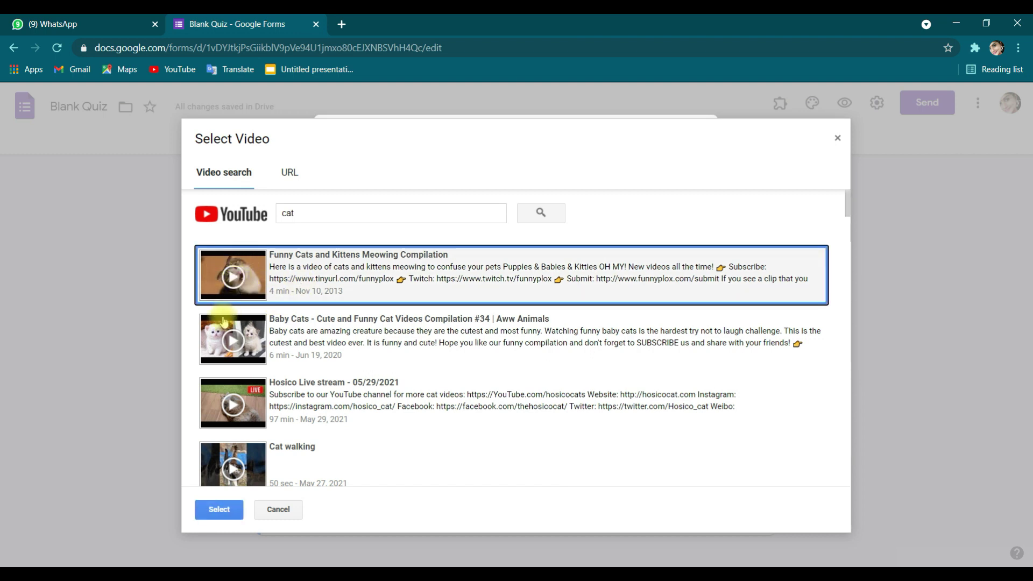
pyautogui.click(219, 509)
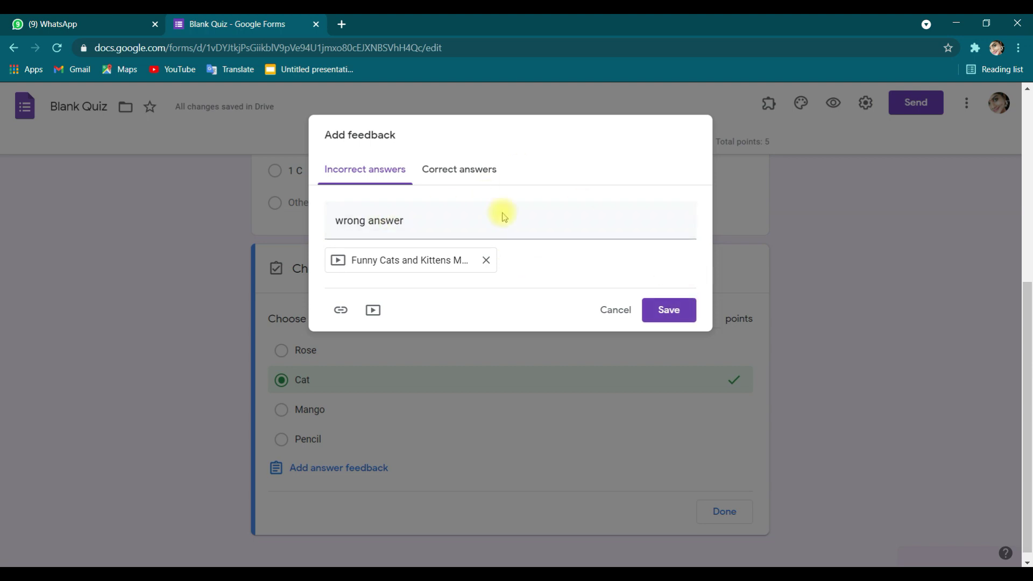
pyautogui.click(676, 316)
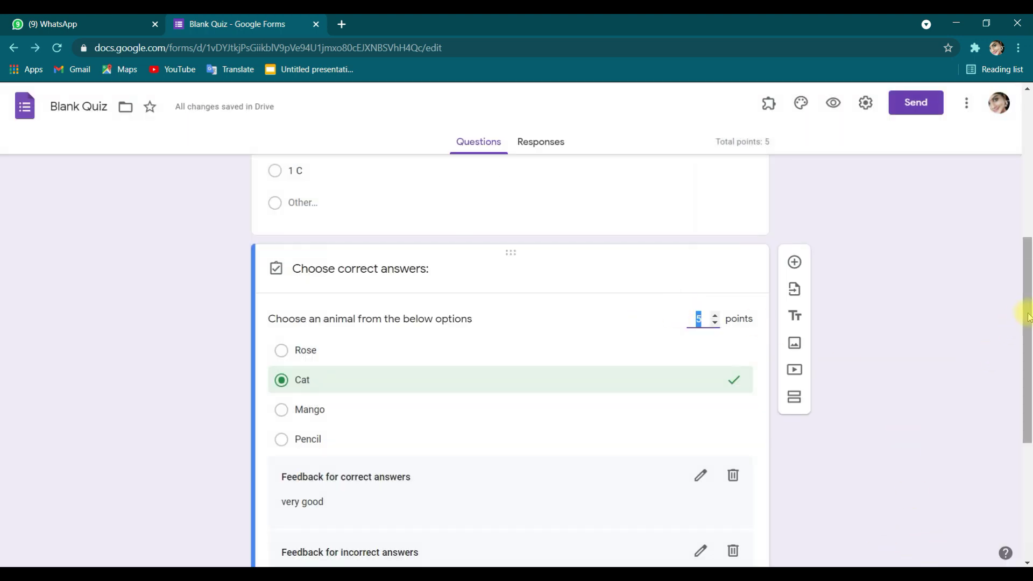
# Finish the answer key for the question "Choose an animal from the below options" and make the question required
pyautogui.moveTo(1028, 320); pyautogui.dragTo(1028, 425)
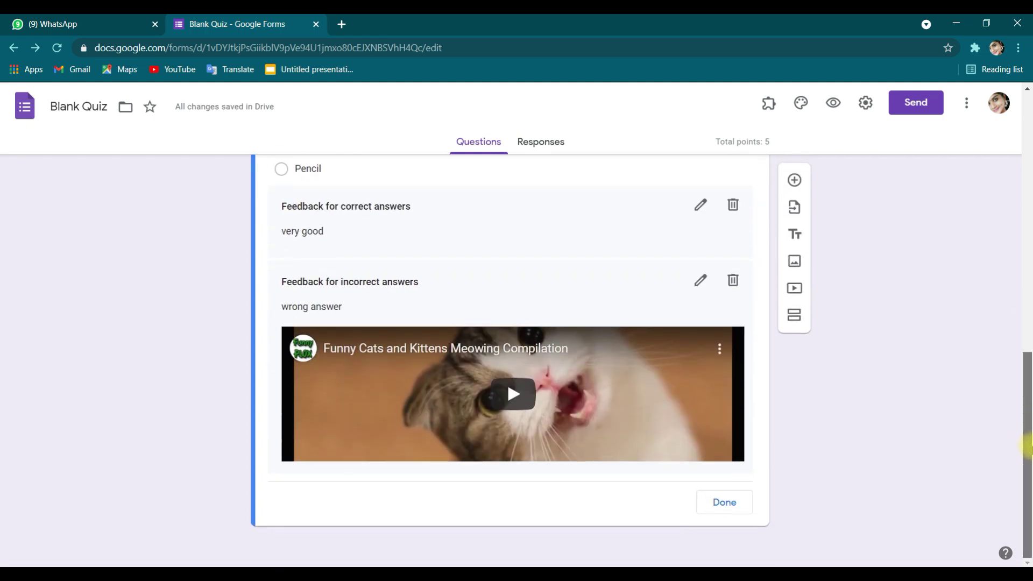
pyautogui.click(723, 502)
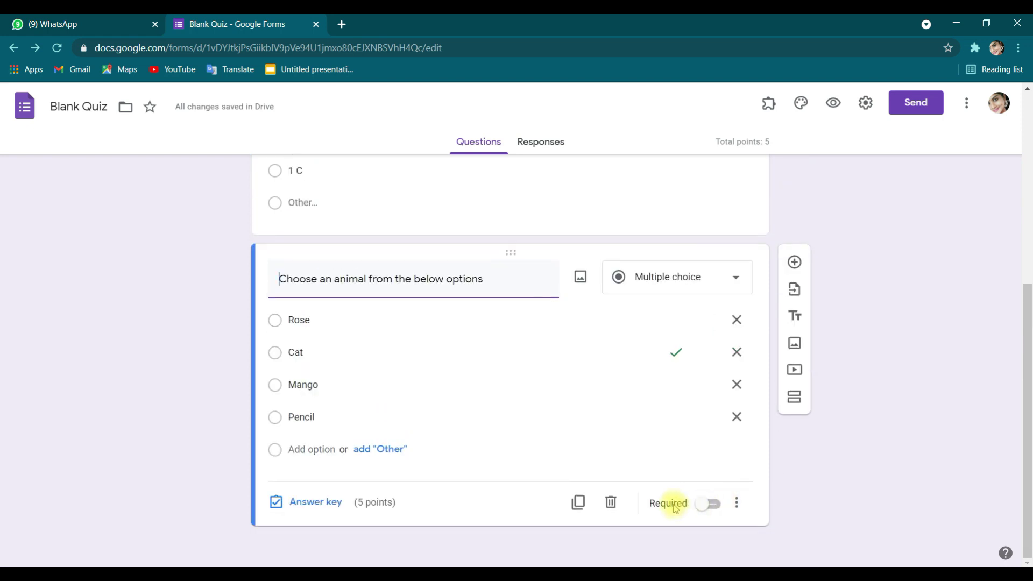
pyautogui.click(712, 505)
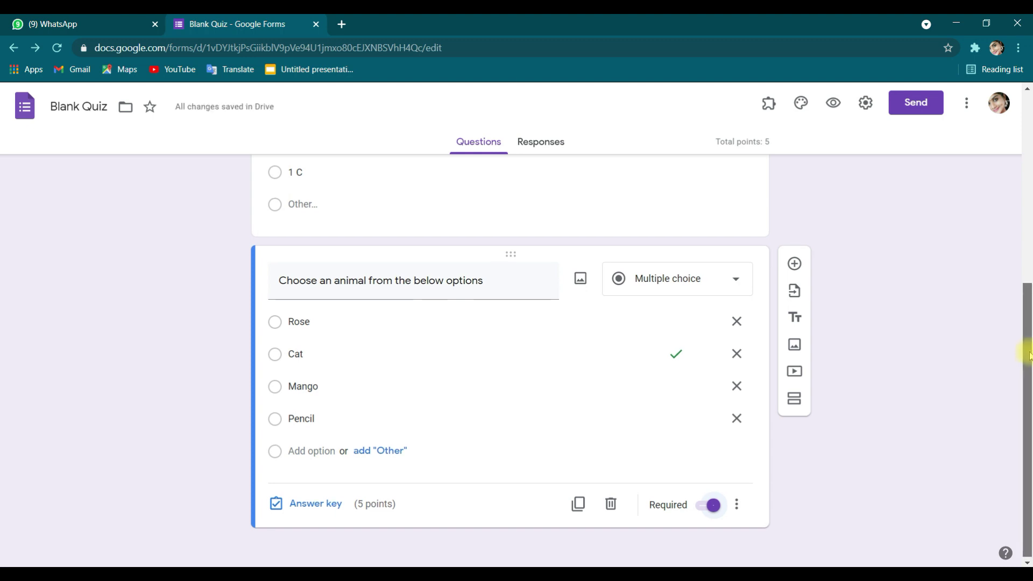
pyautogui.scroll(3, 1028, 358)
pyautogui.scroll(-3, 1027, 371)
pyautogui.scroll(-1, 1027, 371)
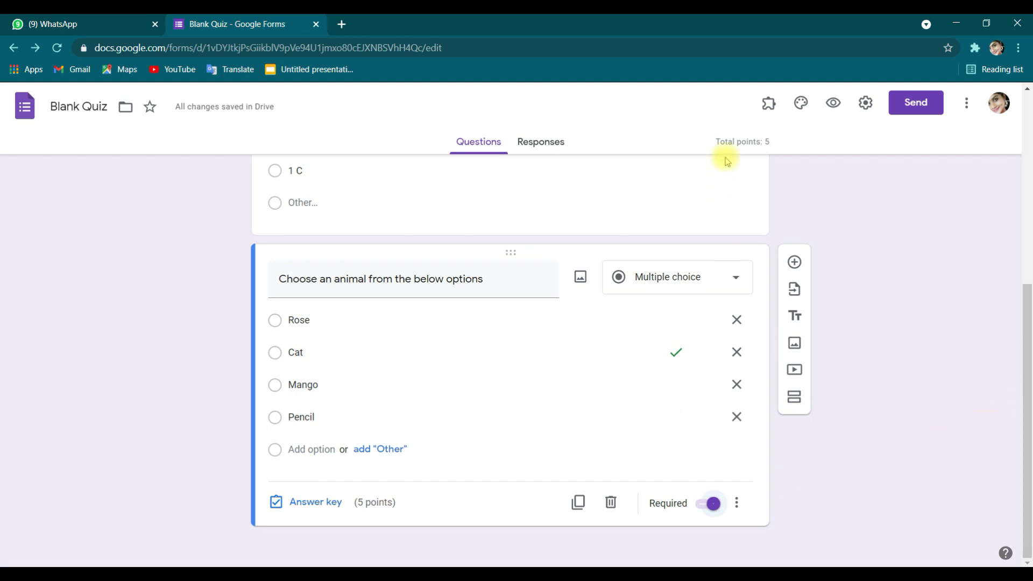
# Add a new multiple-choice question and insert a Google image search result for dog, the one sitting before a brick wall
pyautogui.click(793, 262)
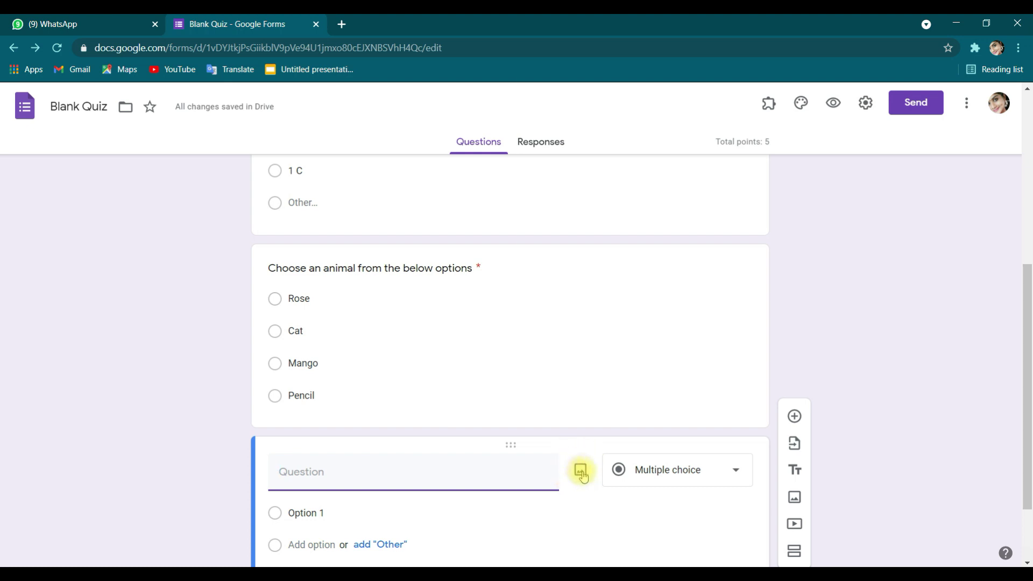
pyautogui.click(581, 471)
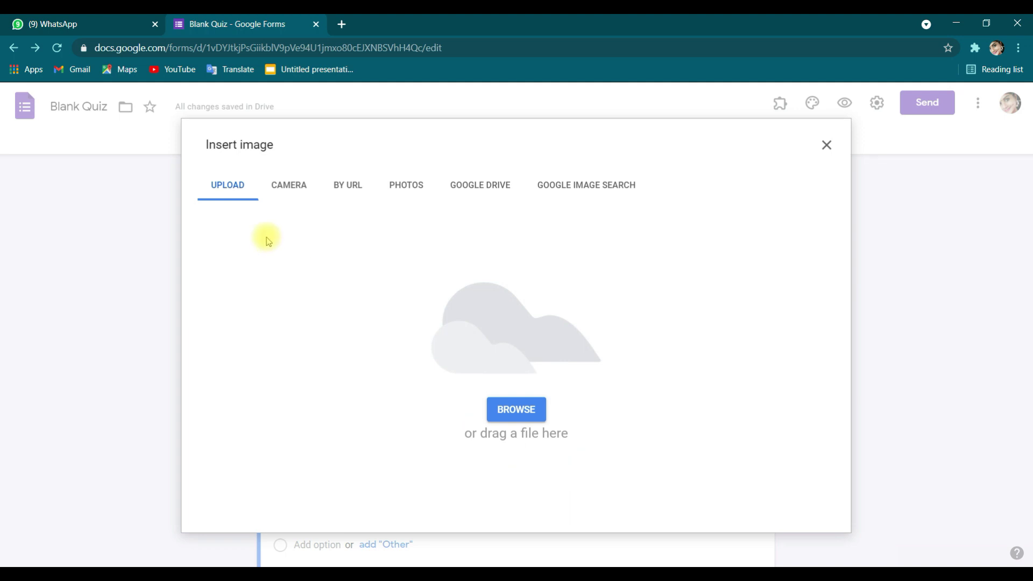
pyautogui.click(574, 185)
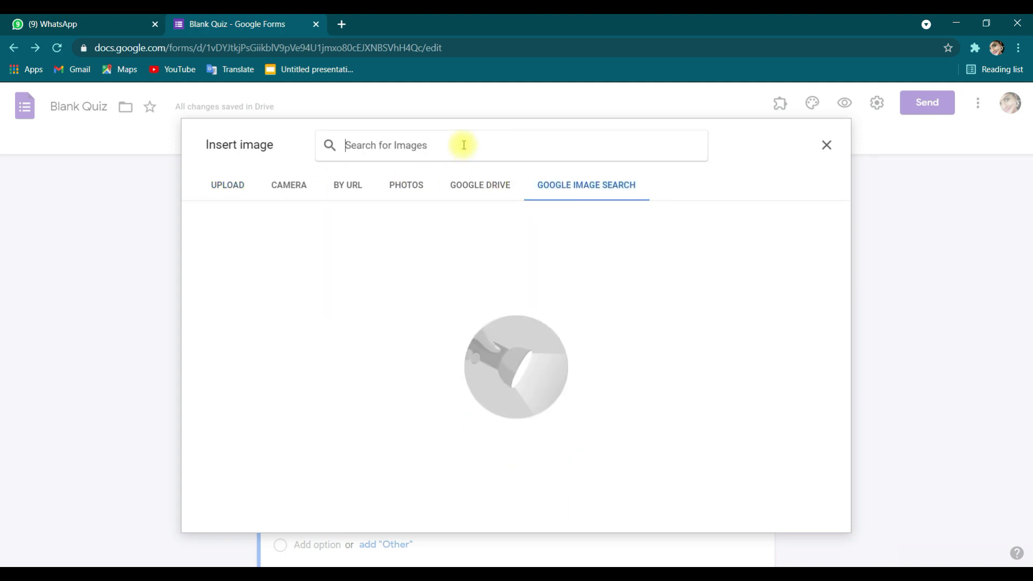
pyautogui.write('dog')
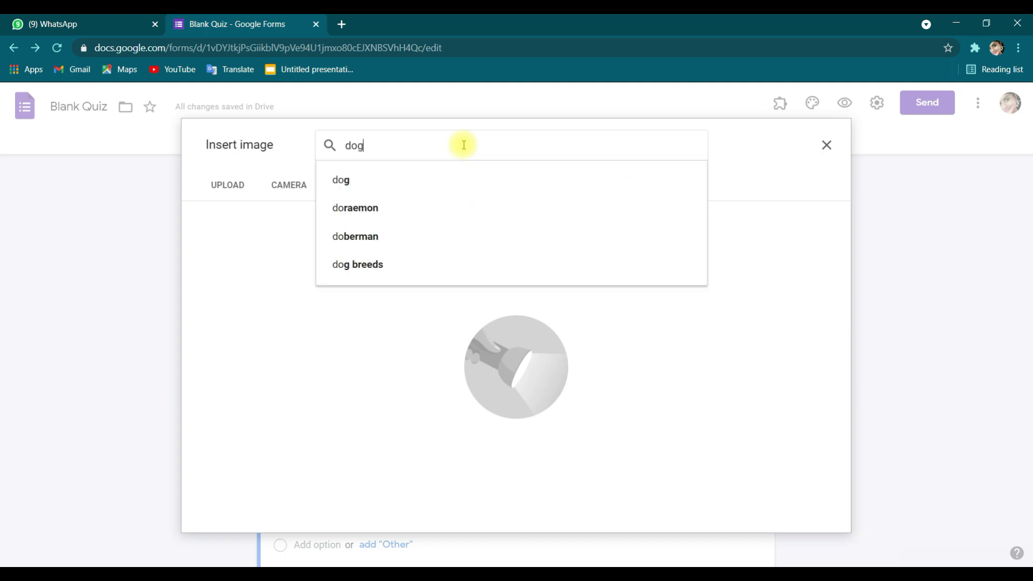
pyautogui.press('Return')
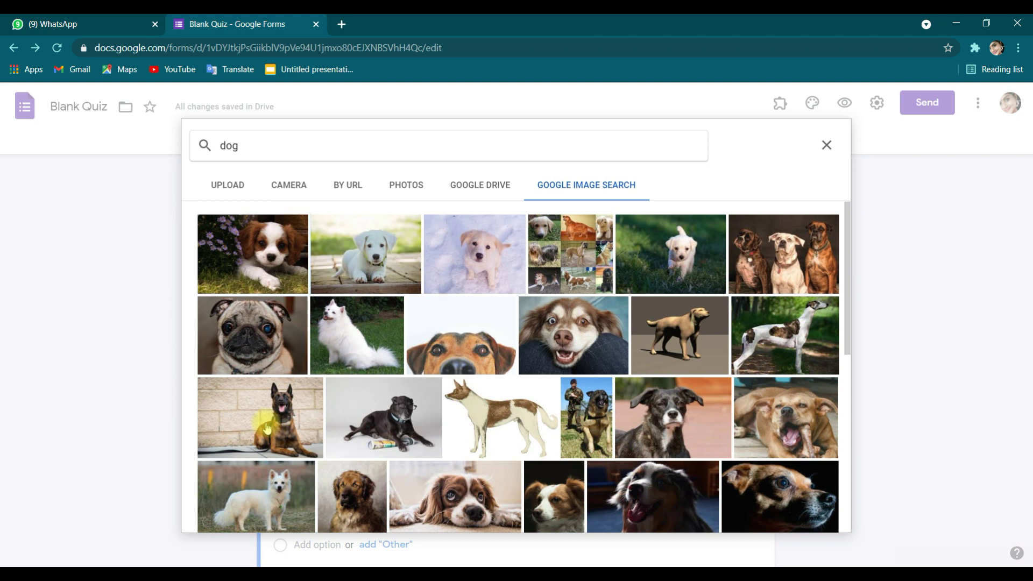
pyautogui.click(267, 427)
pyautogui.click(817, 517)
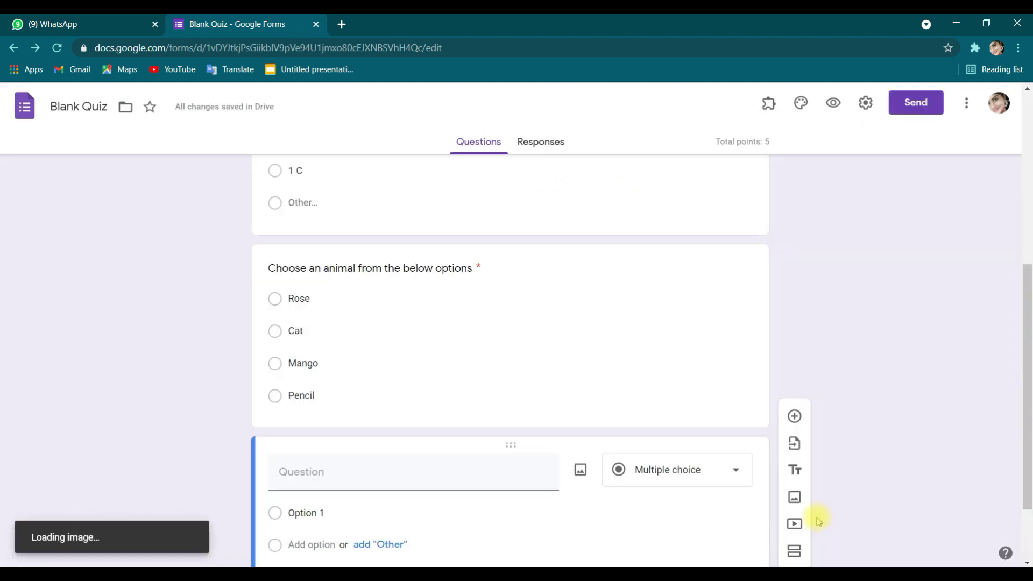
# Enter "Which is the animal shown in the picture below" as the text of the dog picture question
pyautogui.scroll(-3, 1023, 352)
pyautogui.click(461, 306)
pyautogui.write('which is the anim')
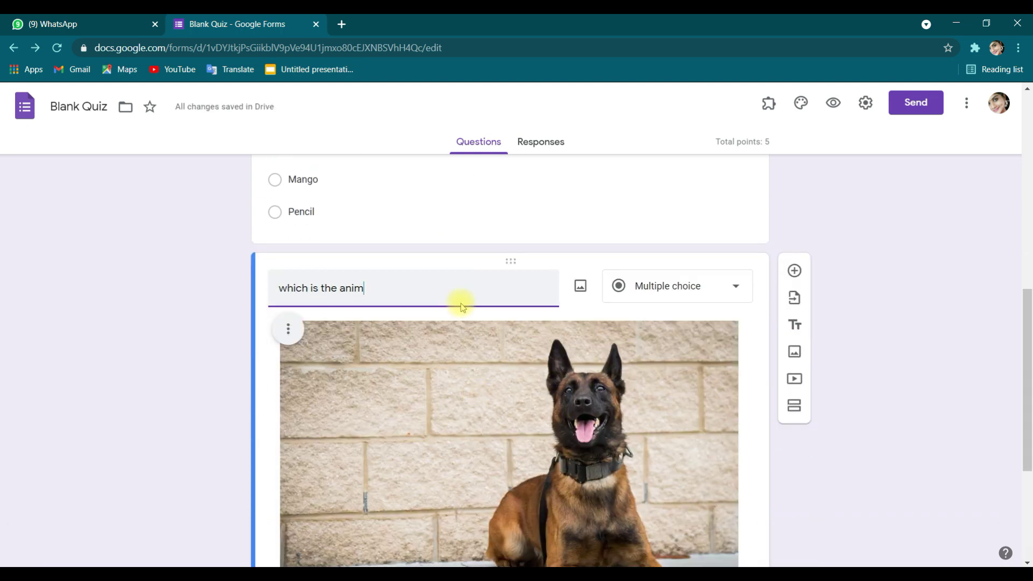
pyautogui.write('al shown in the picture below')
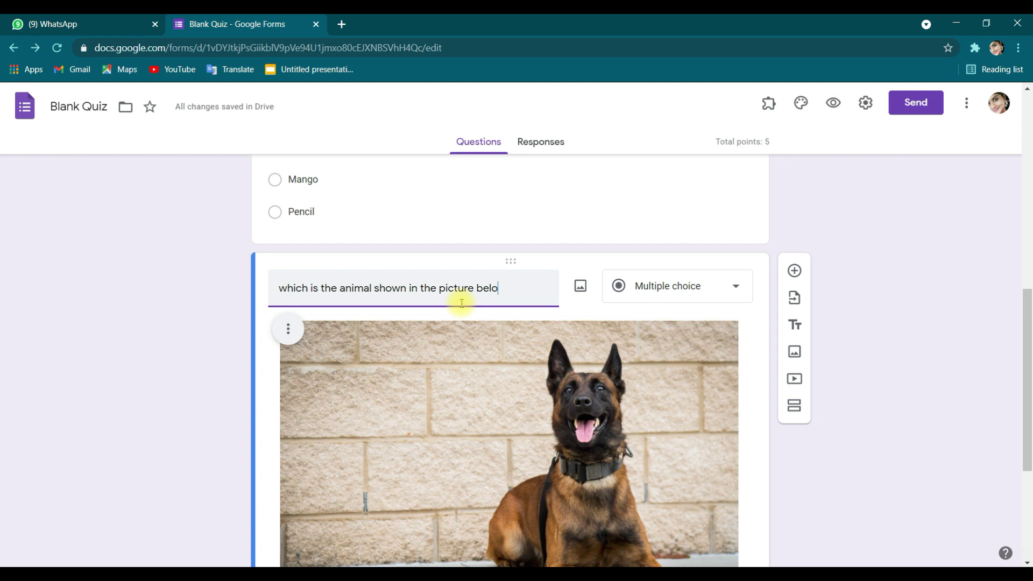
pyautogui.click(285, 288)
pyautogui.press('BackSpace')
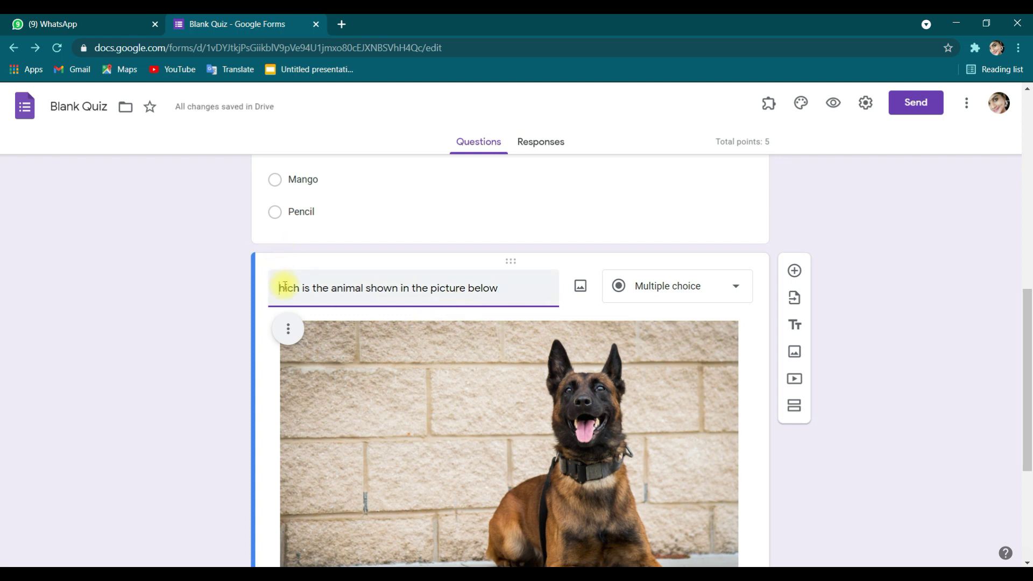
pyautogui.write('W')
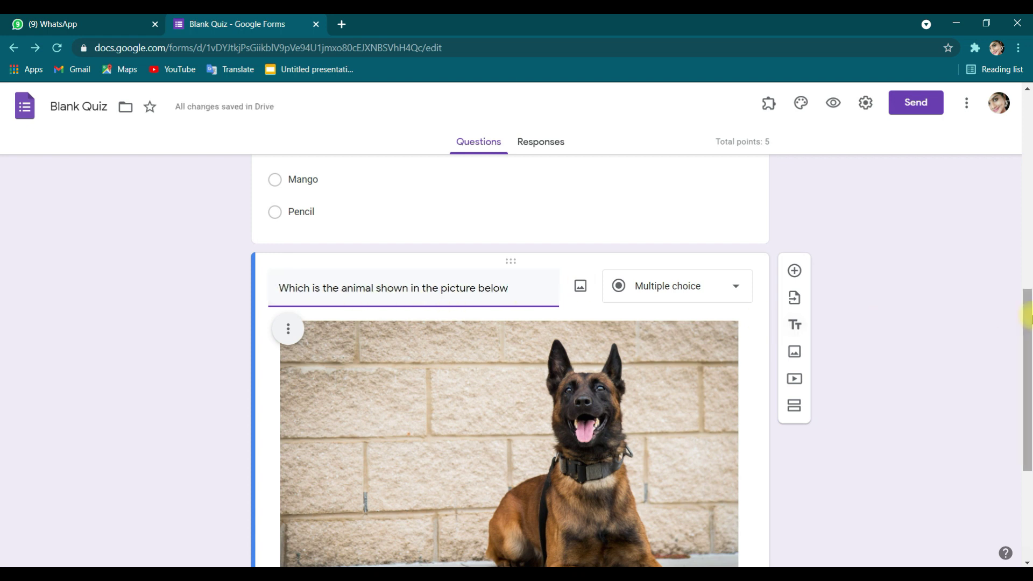
# Give the dog picture question the options Dog, Cat, Mouse and Elephant, and make it required
pyautogui.moveTo(1028, 323); pyautogui.dragTo(1027, 409)
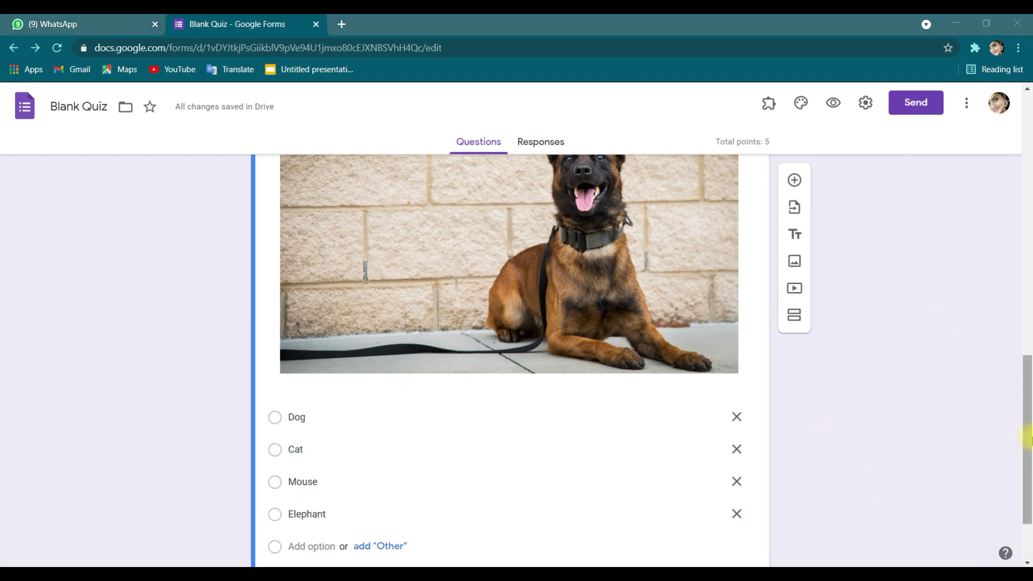
pyautogui.moveTo(1028, 419); pyautogui.dragTo(1027, 457)
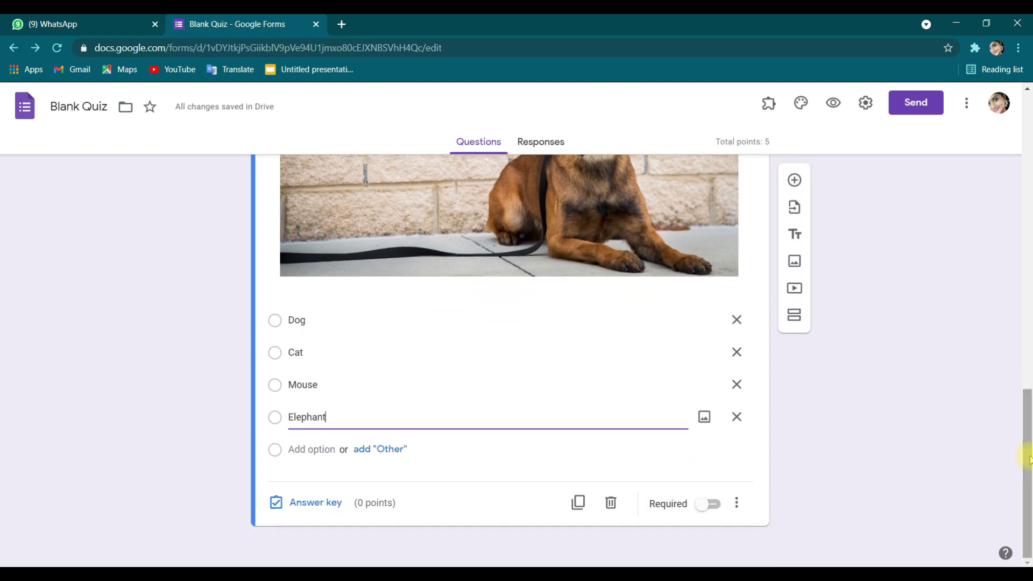
pyautogui.click(710, 504)
pyautogui.click(713, 504)
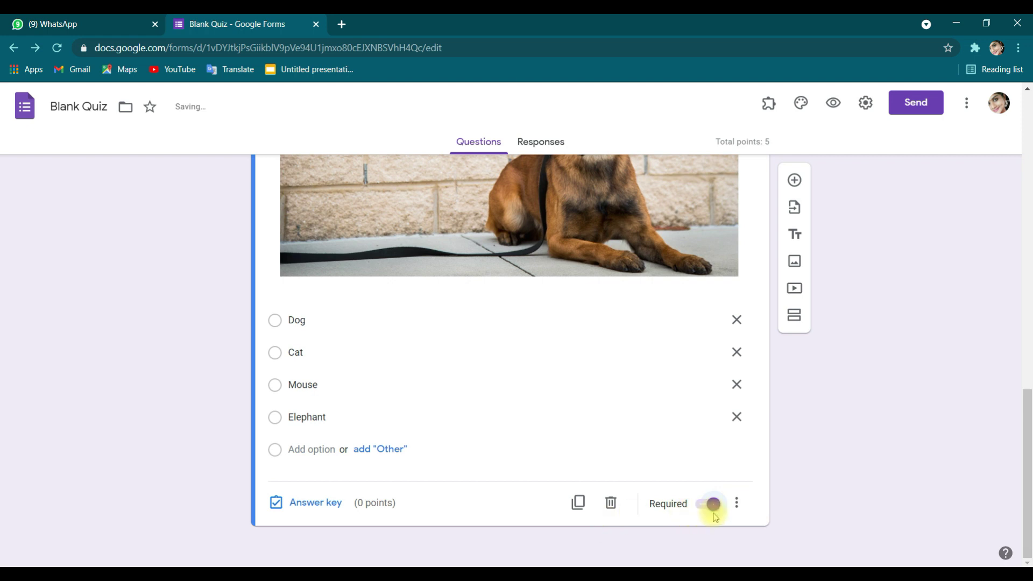
# In the dog picture question's answer key, set it to 5 points and mark Dog as the correct answer
pyautogui.click(287, 502)
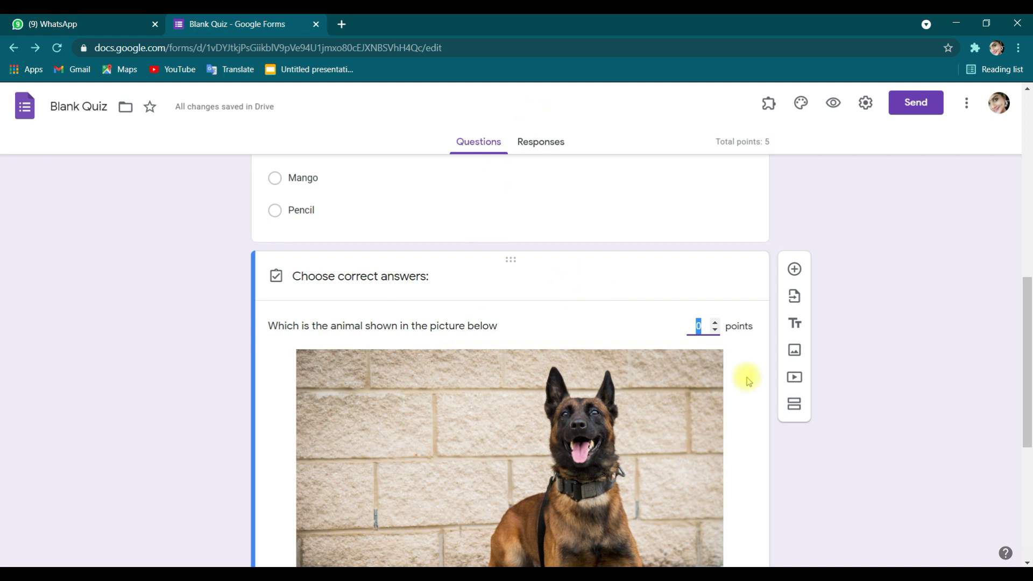
pyautogui.click(715, 322)
pyautogui.click(715, 322)
pyautogui.click(715, 322)
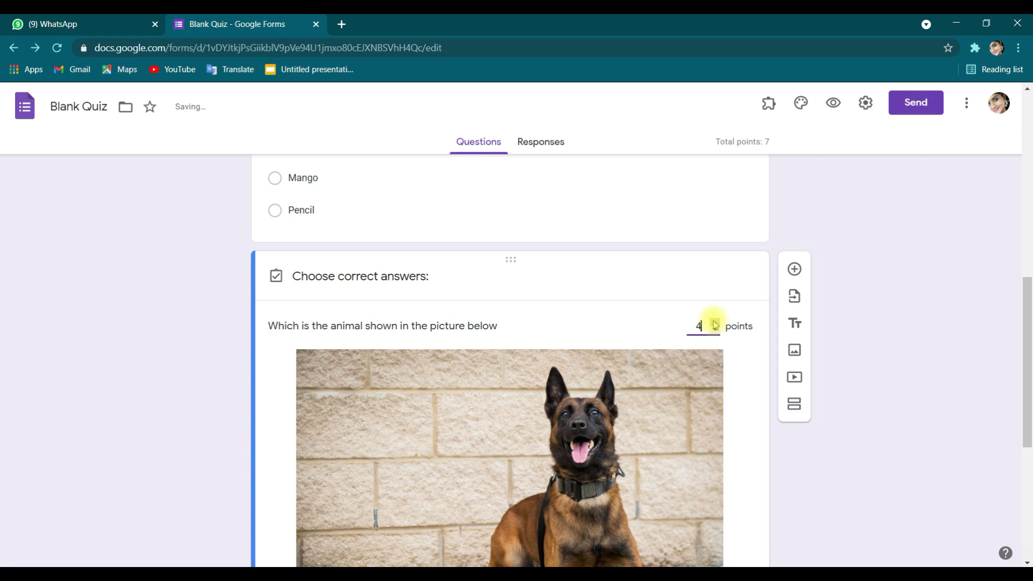
pyautogui.click(715, 321)
pyautogui.moveTo(1029, 345); pyautogui.dragTo(1026, 454)
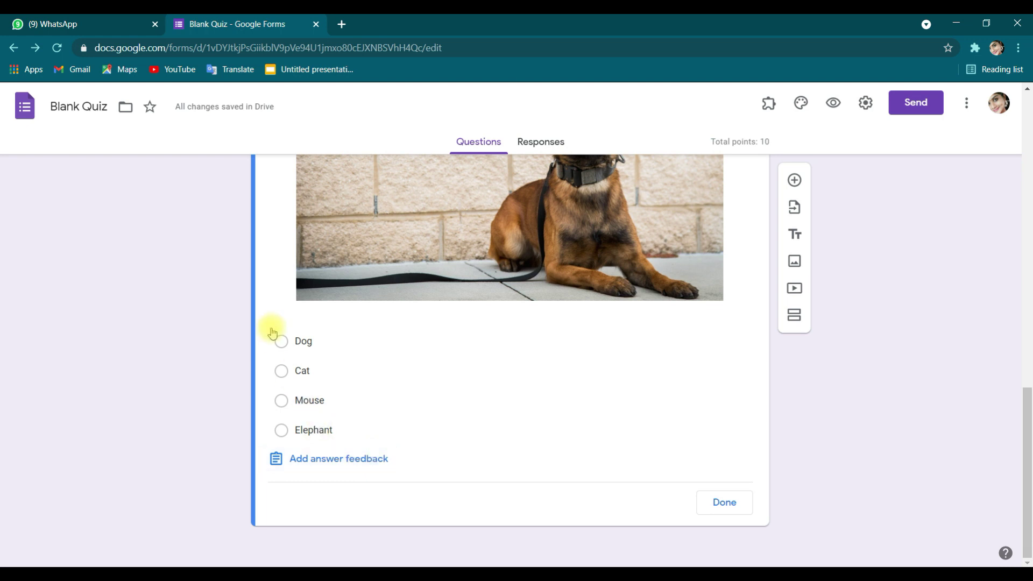
pyautogui.click(281, 342)
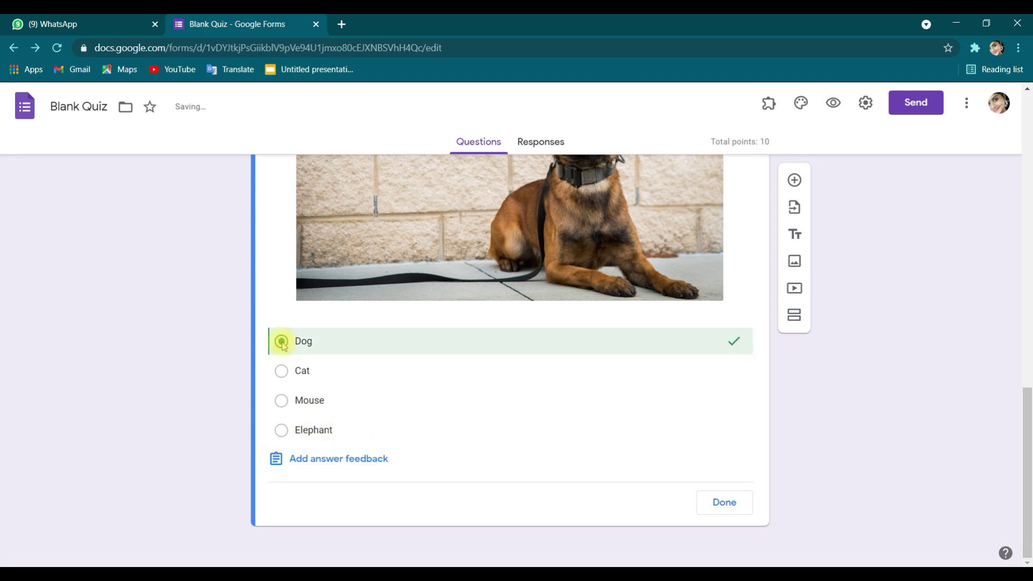
# Add answer feedback to the dog picture question, "wrong answer" for incorrect answers and "very good" for correct answers, and save it
pyautogui.click(336, 460)
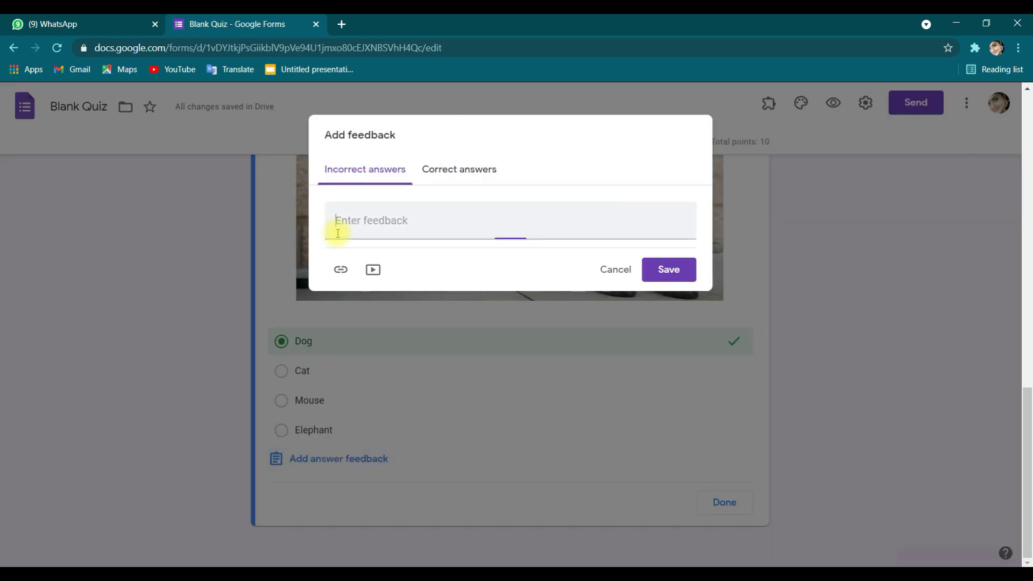
pyautogui.write('W')
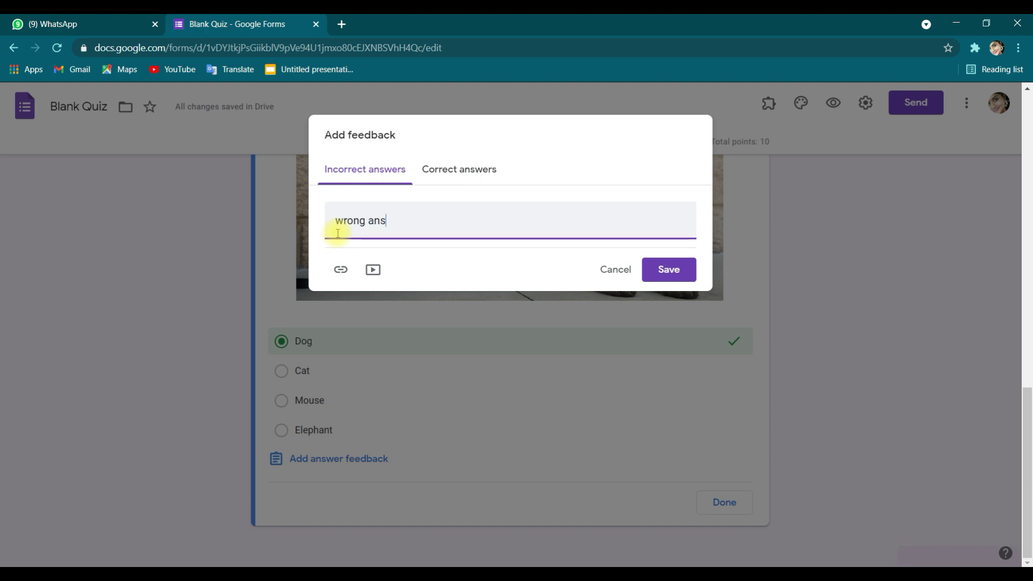
pyautogui.click(470, 160)
pyautogui.click(409, 237)
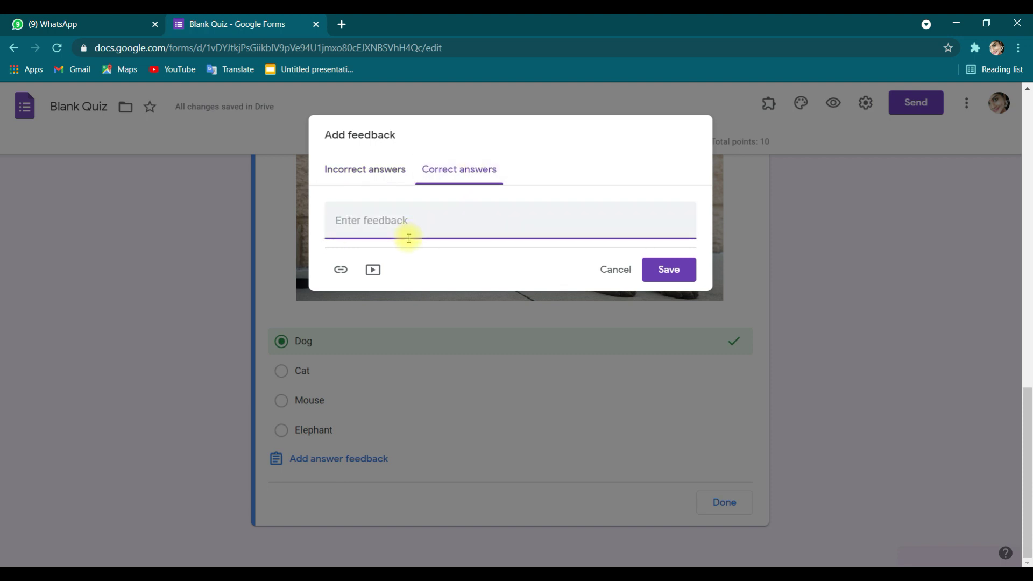
pyautogui.write('very good')
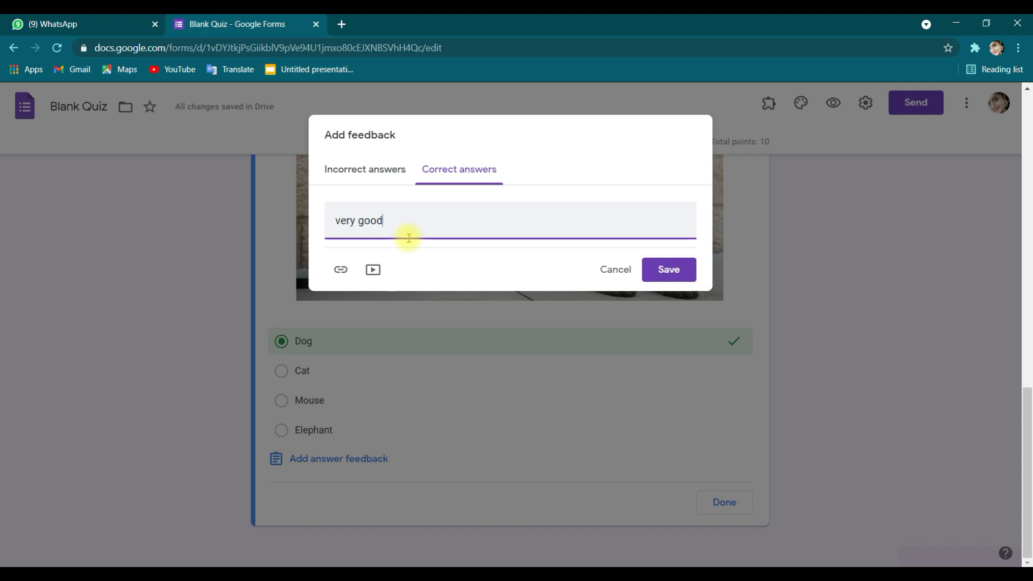
pyautogui.click(669, 266)
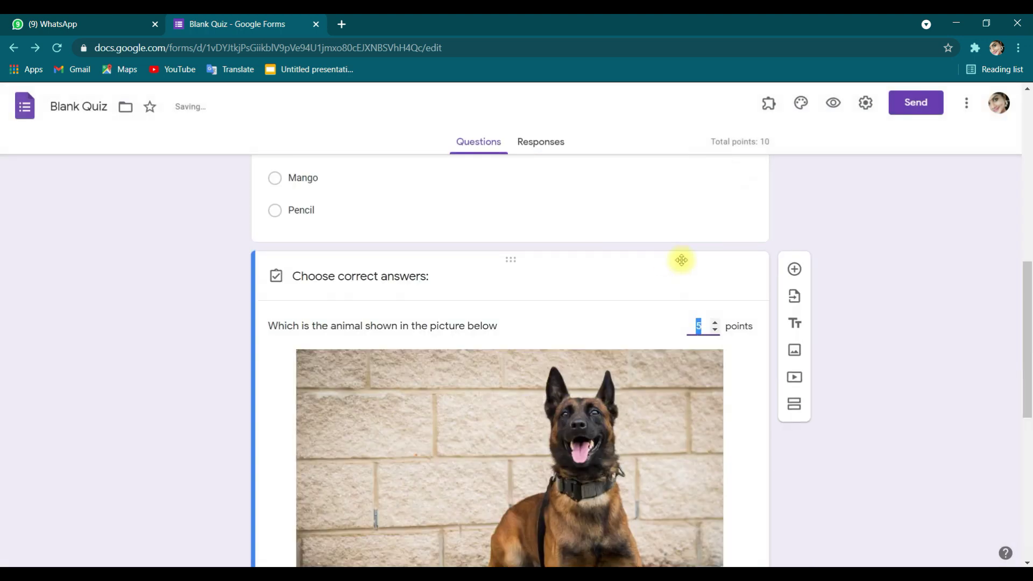
# In the quiz's responses view, turn accepting responses off and back on
pyautogui.moveTo(1025, 383); pyautogui.dragTo(1029, 294)
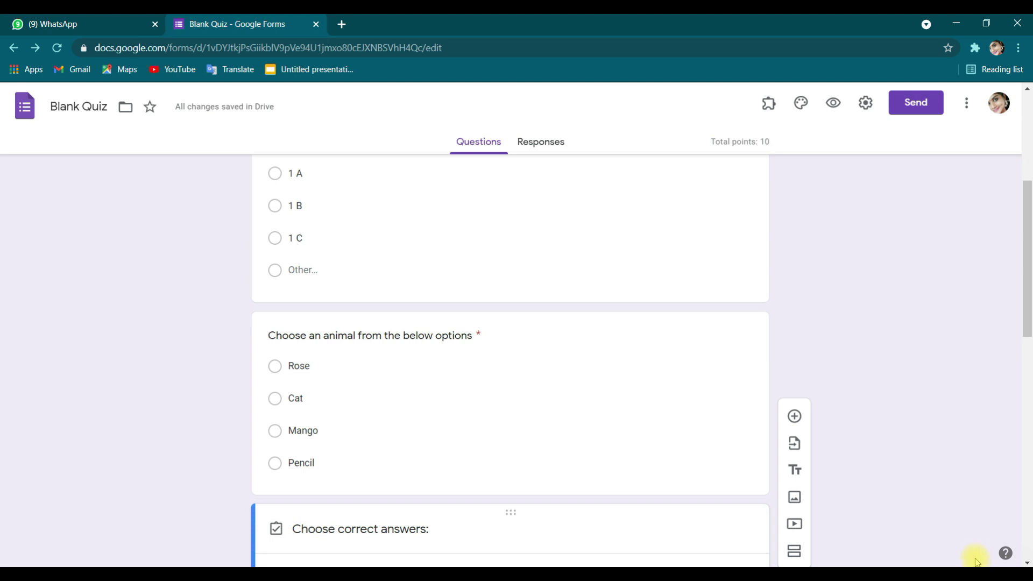
pyautogui.scroll(3, 974, 560)
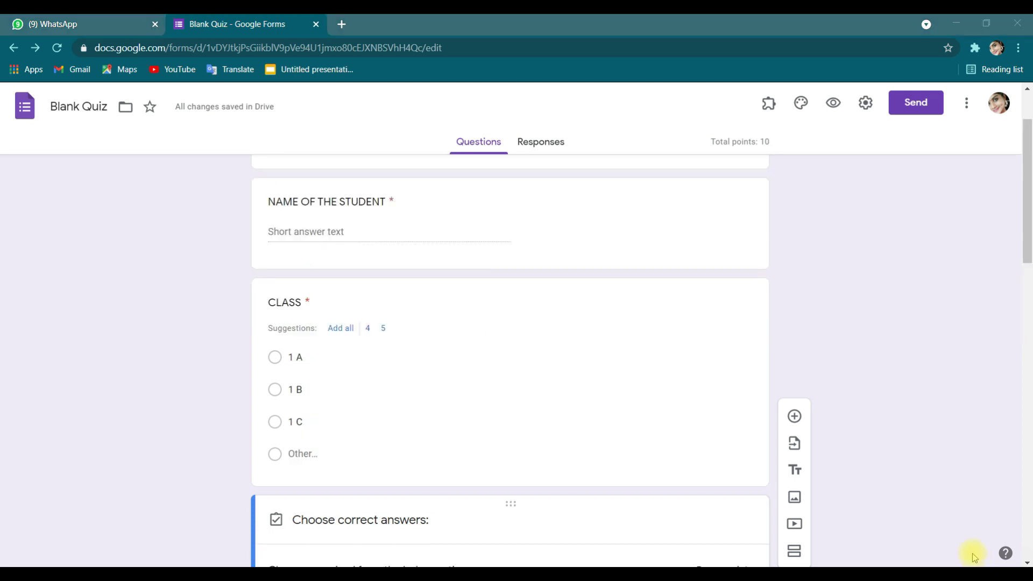
pyautogui.click(548, 144)
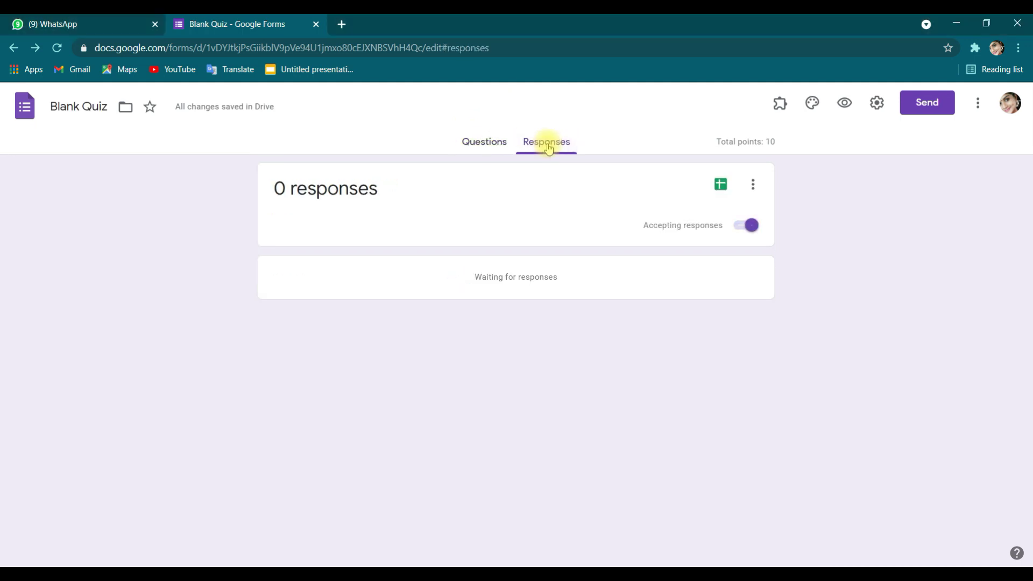
pyautogui.click(747, 226)
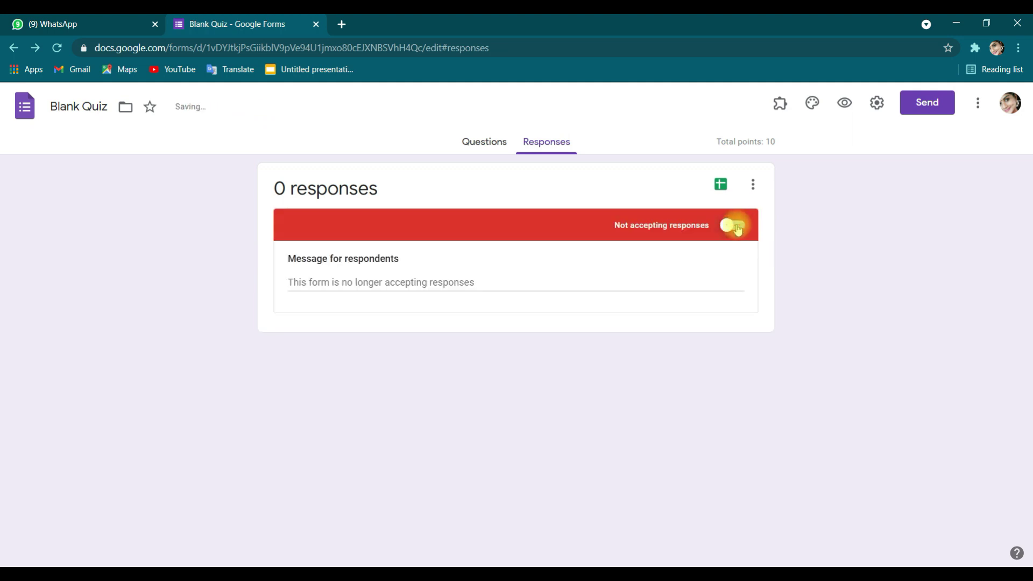
pyautogui.click(727, 227)
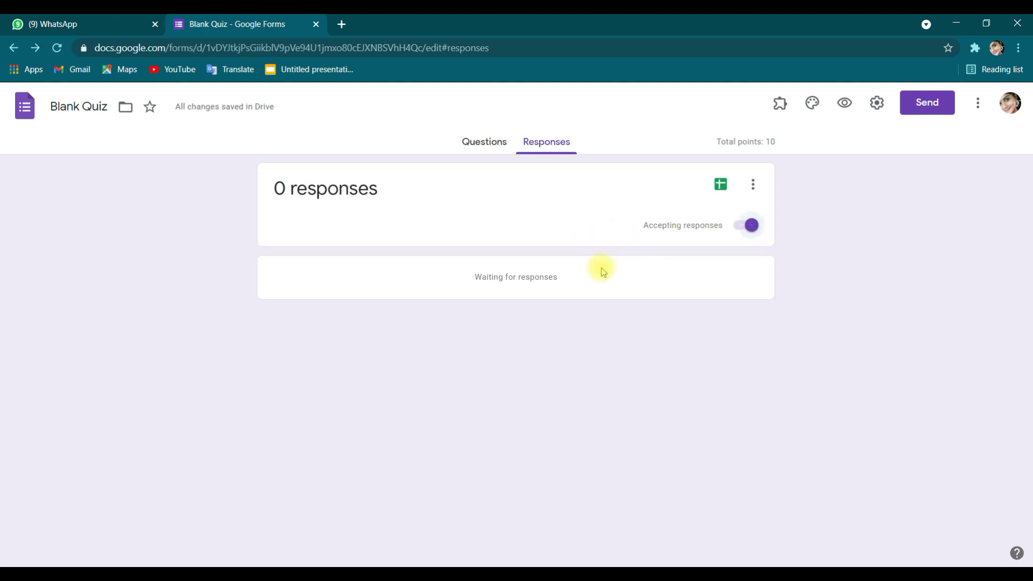
# Create a new response spreadsheet named "Animals" for the quiz and return to the form
pyautogui.click(721, 181)
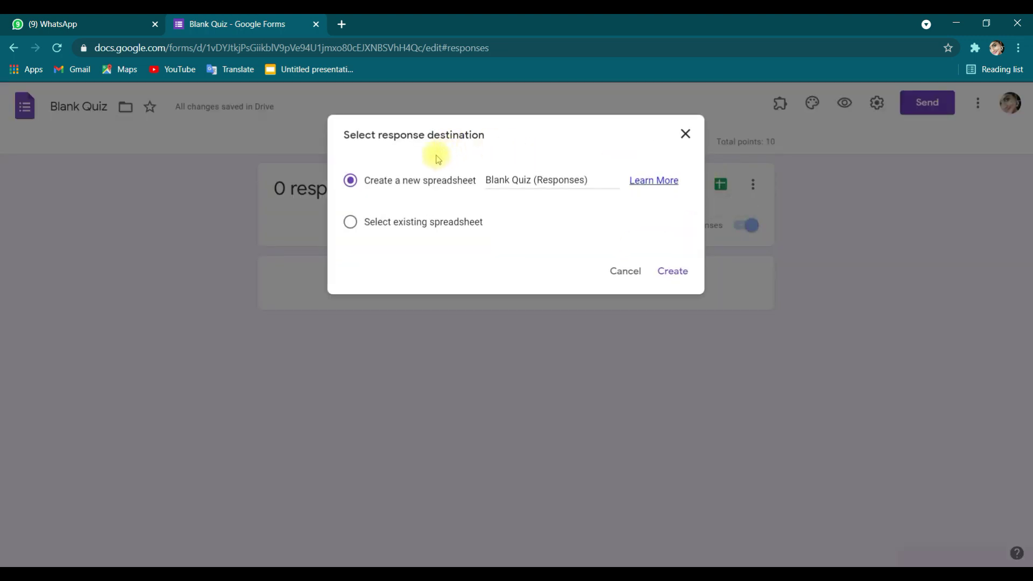
pyautogui.click(589, 180)
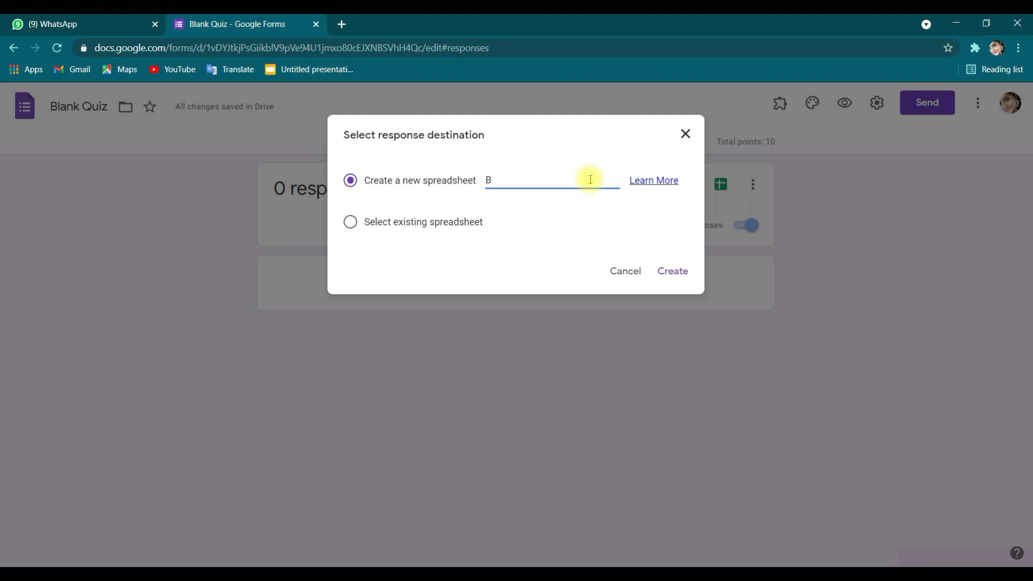
pyautogui.write('an')
pyautogui.click(673, 273)
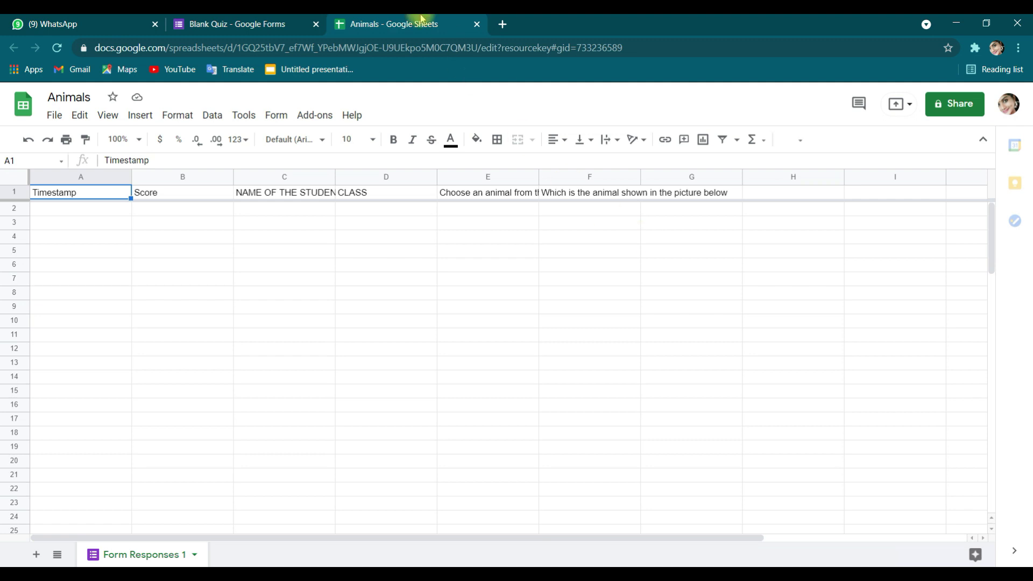
pyautogui.click(236, 24)
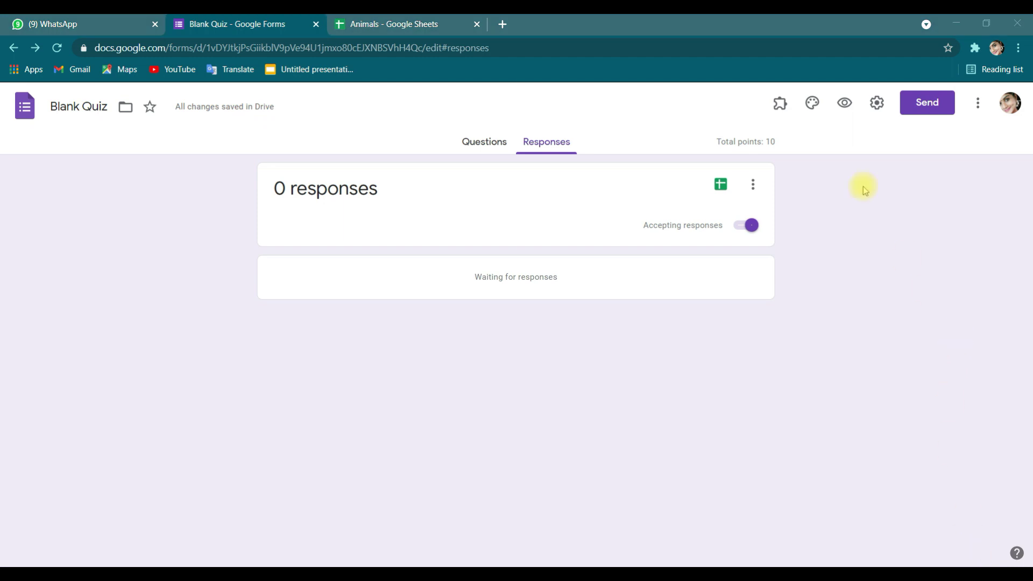
# In the quiz settings, enable Limit to 1 response, Edit after submit, and See summary charts and text responses, and save them
pyautogui.click(876, 102)
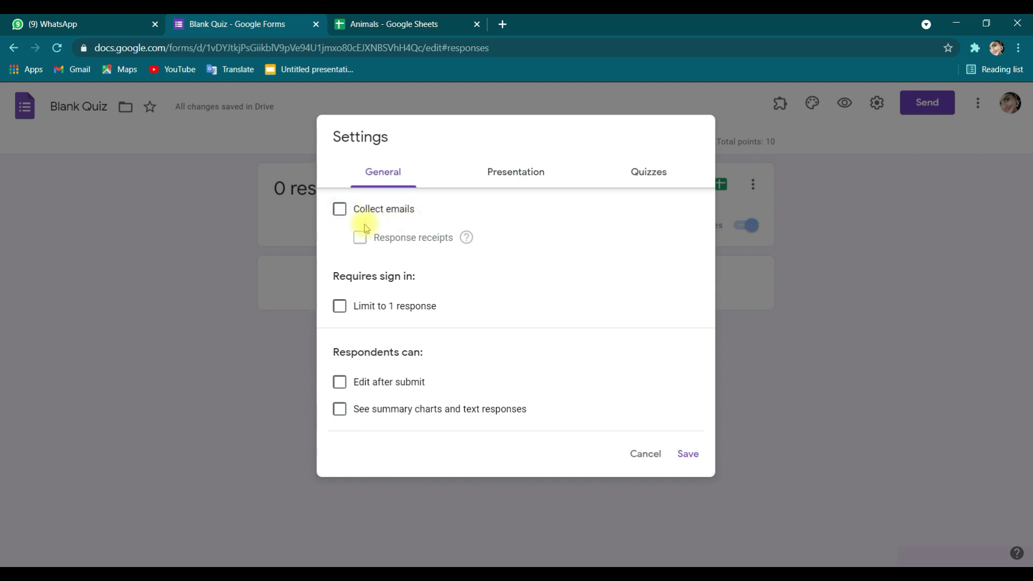
pyautogui.click(340, 306)
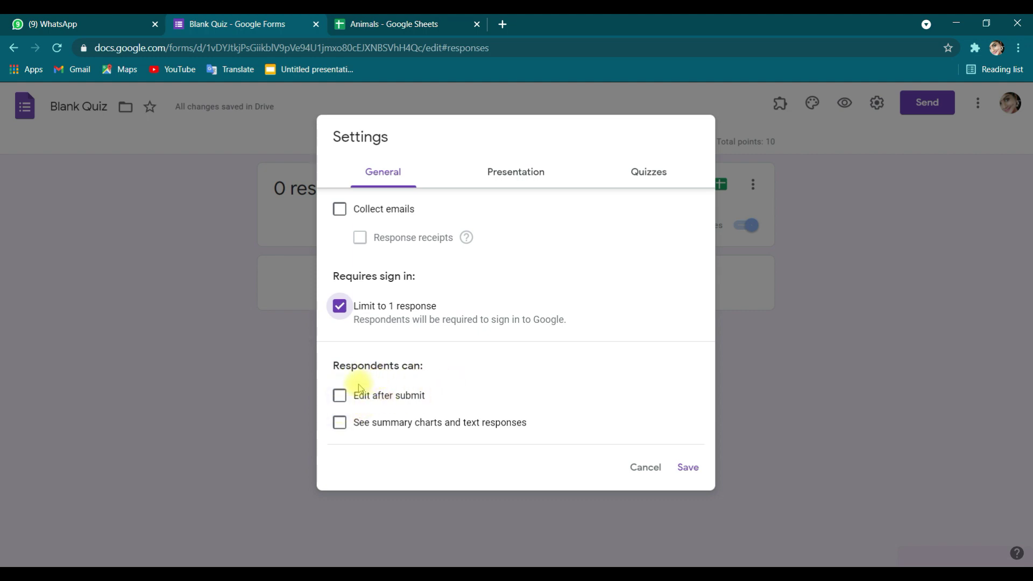
pyautogui.click(339, 398)
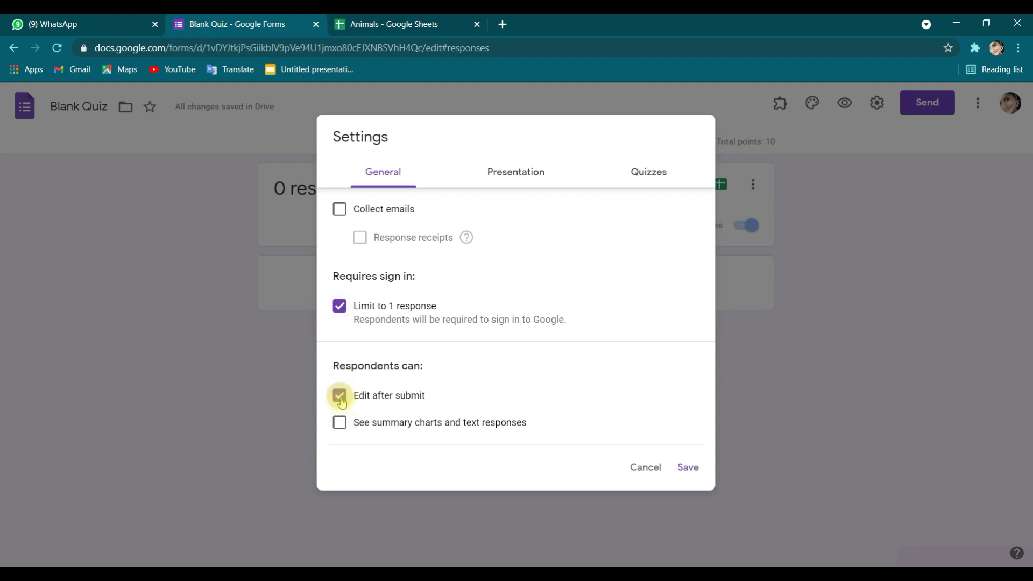
pyautogui.click(339, 425)
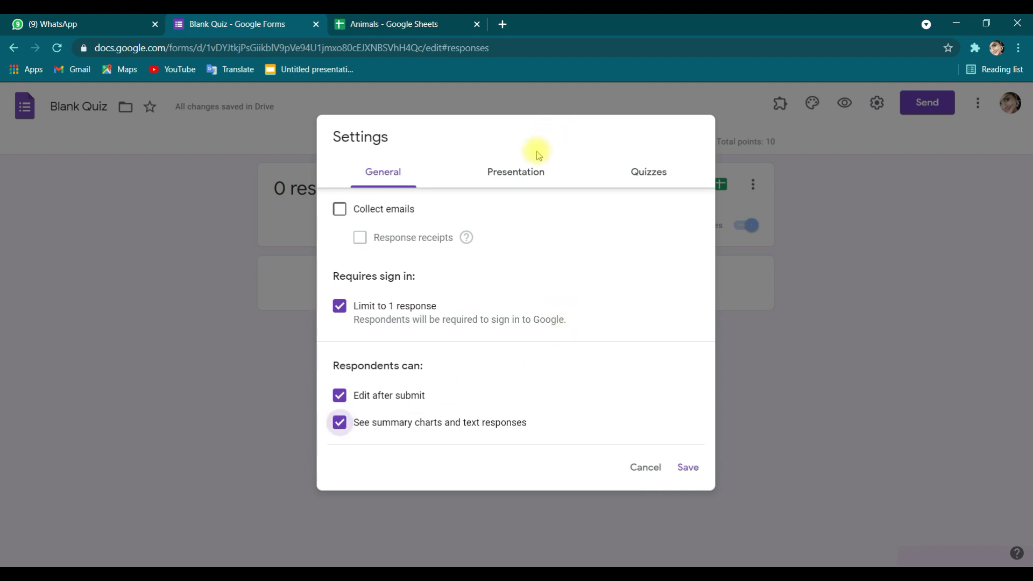
pyautogui.click(531, 170)
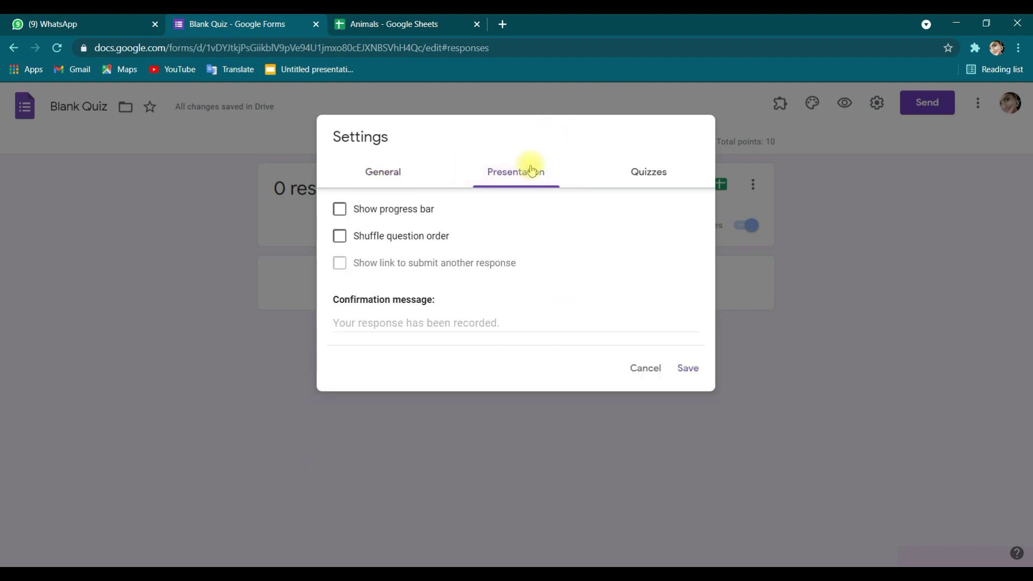
pyautogui.click(661, 172)
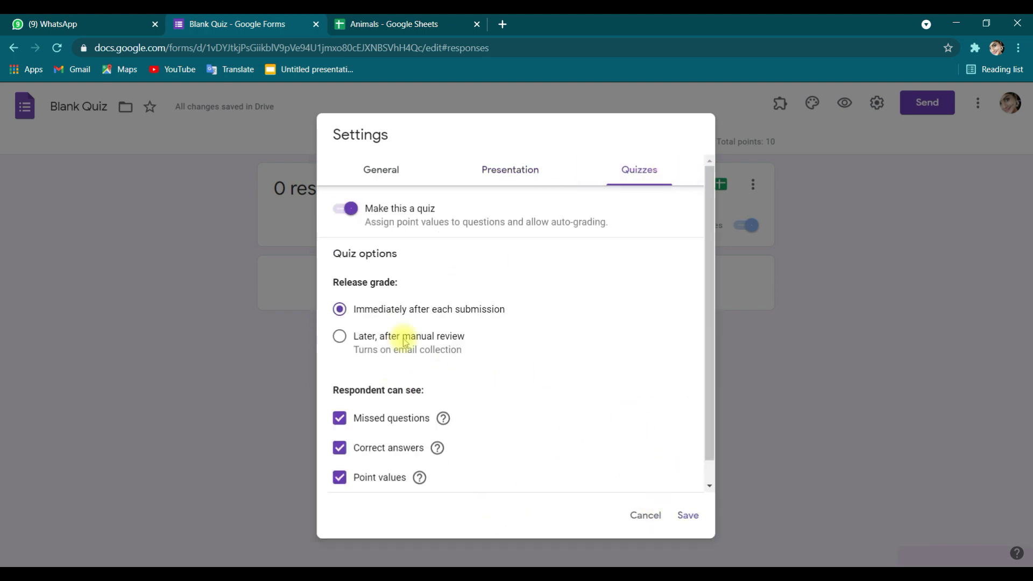
pyautogui.click(688, 516)
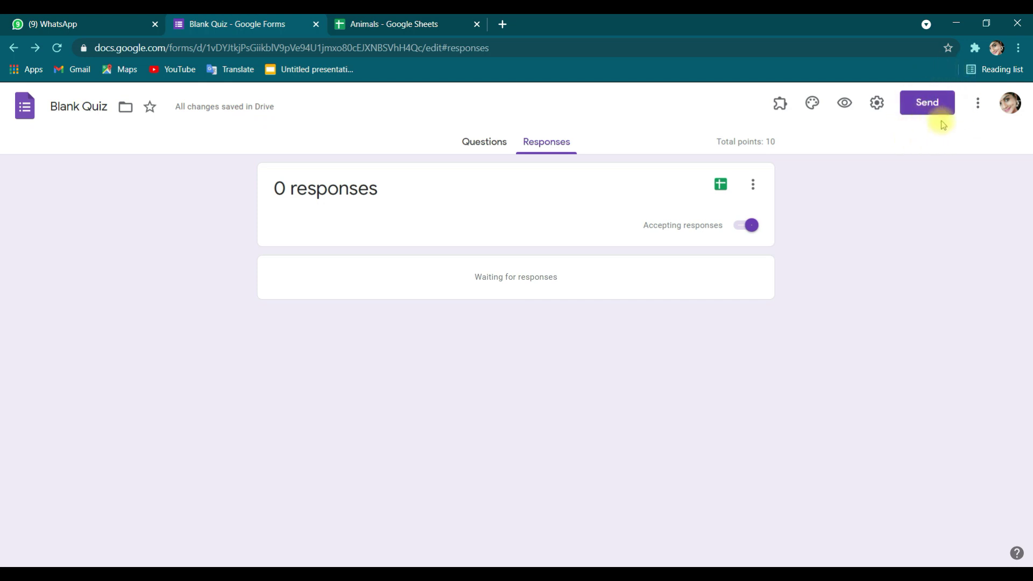
# Generate a shortened sharing link for the quiz and copy it
pyautogui.click(922, 106)
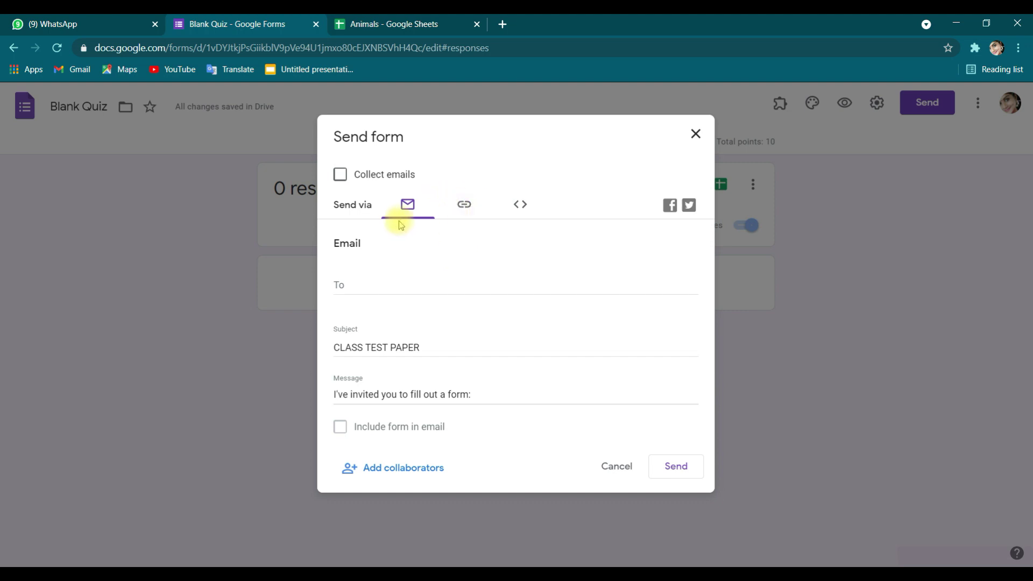
pyautogui.click(461, 210)
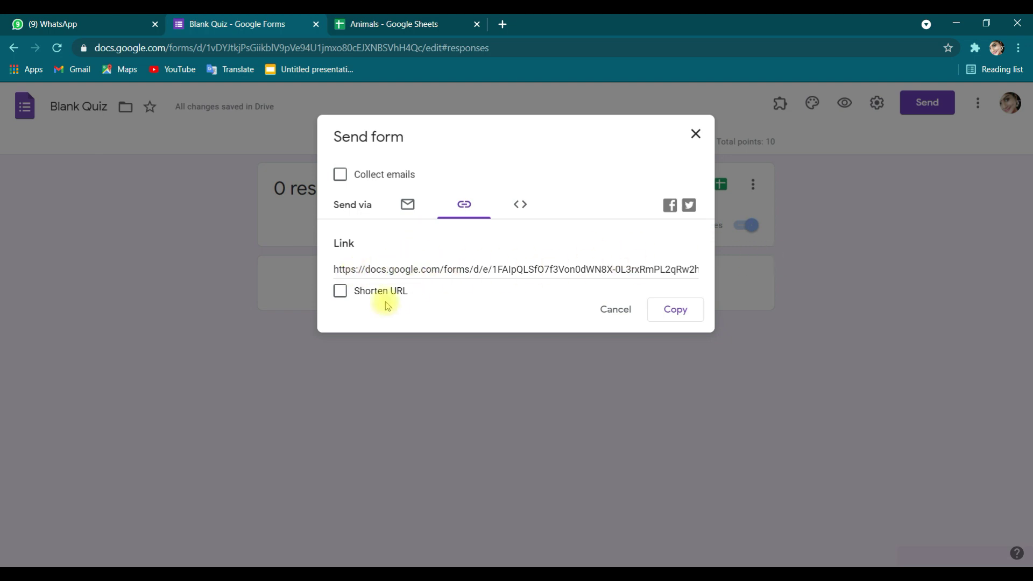
pyautogui.click(341, 293)
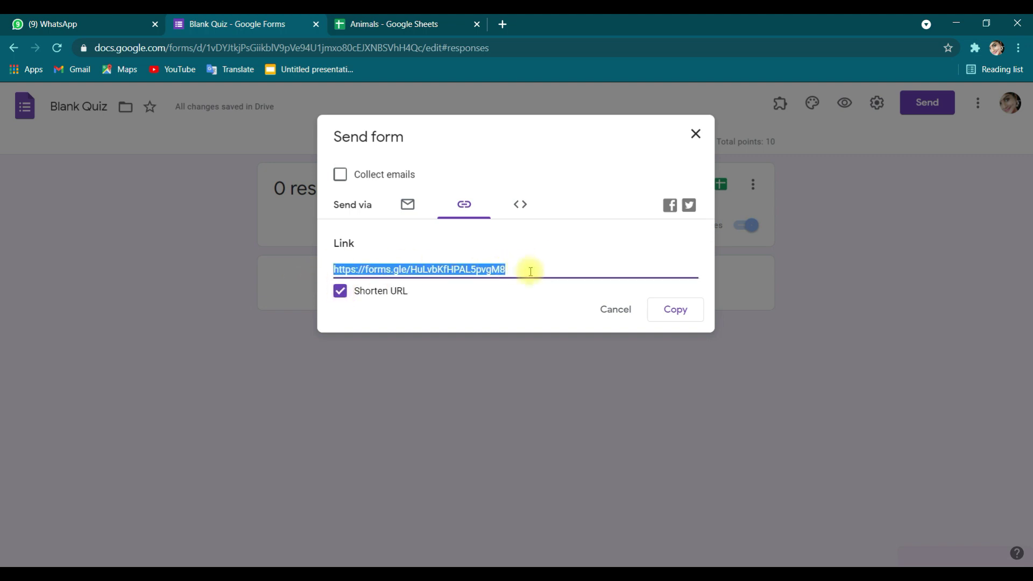
pyautogui.click(678, 313)
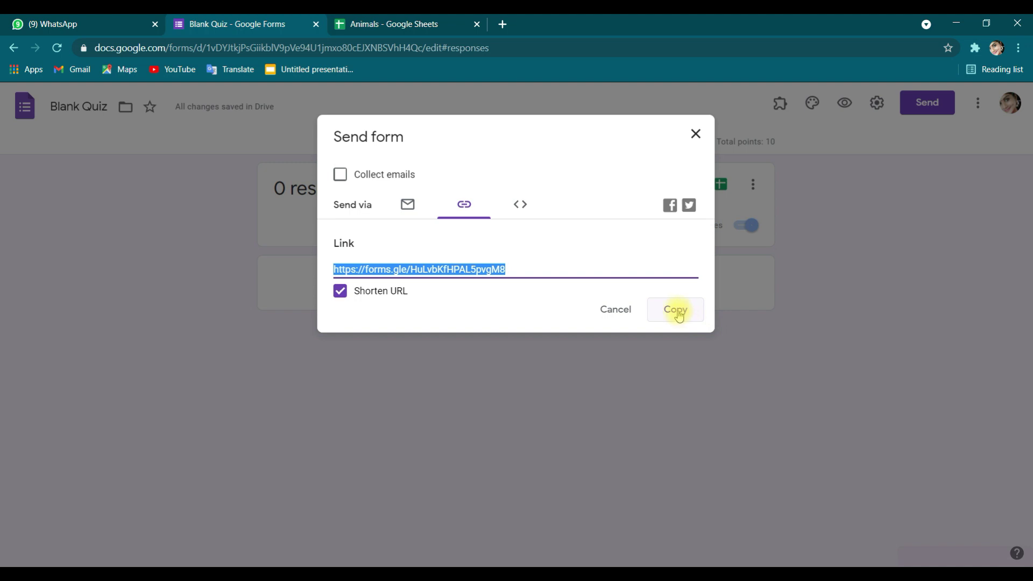
pyautogui.click(678, 316)
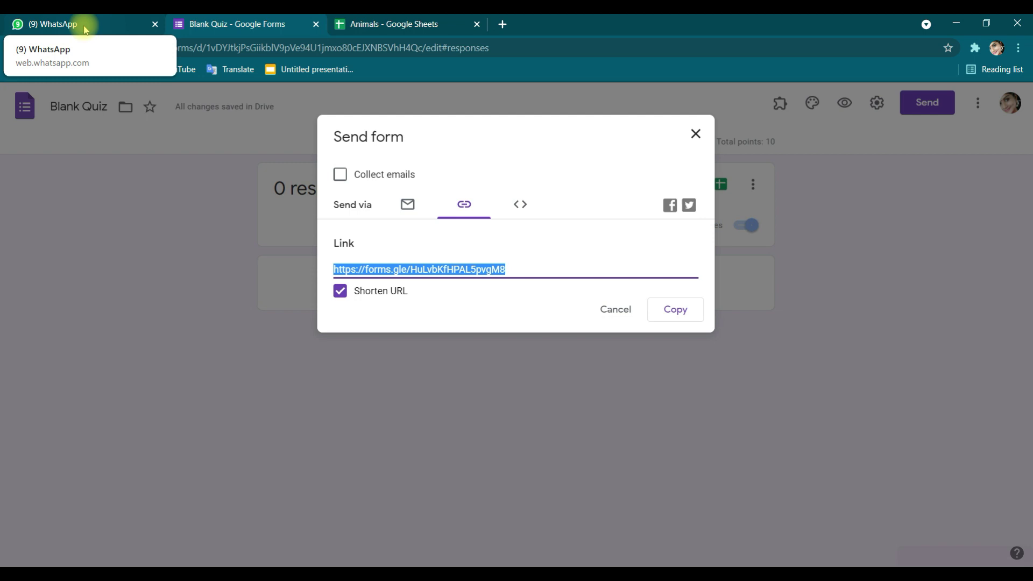
# Switch to WhatsApp, send the copied quiz link in the Notes chat, and open the quiz from the sent message
pyautogui.click(85, 29)
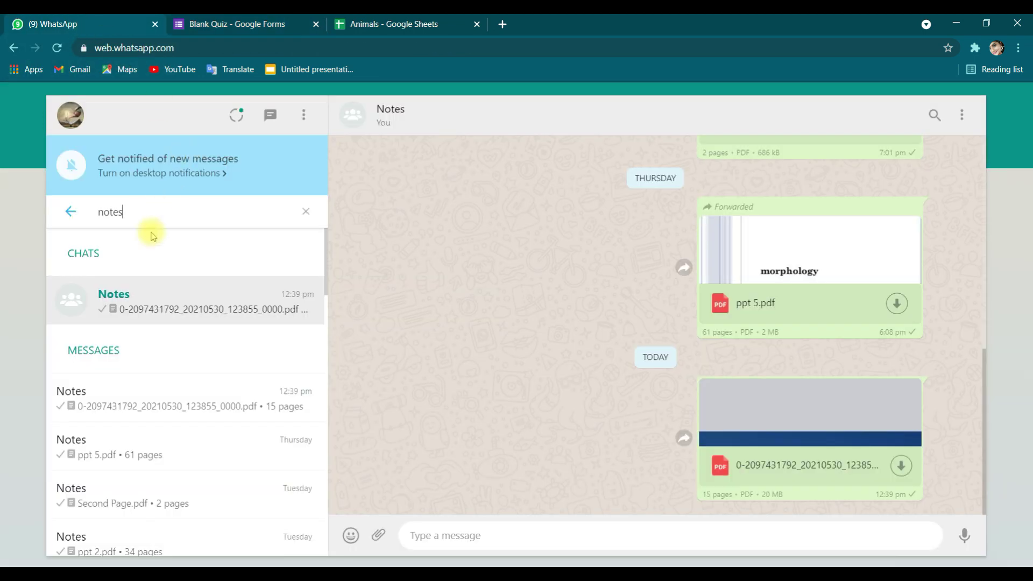
pyautogui.rightClick(487, 531)
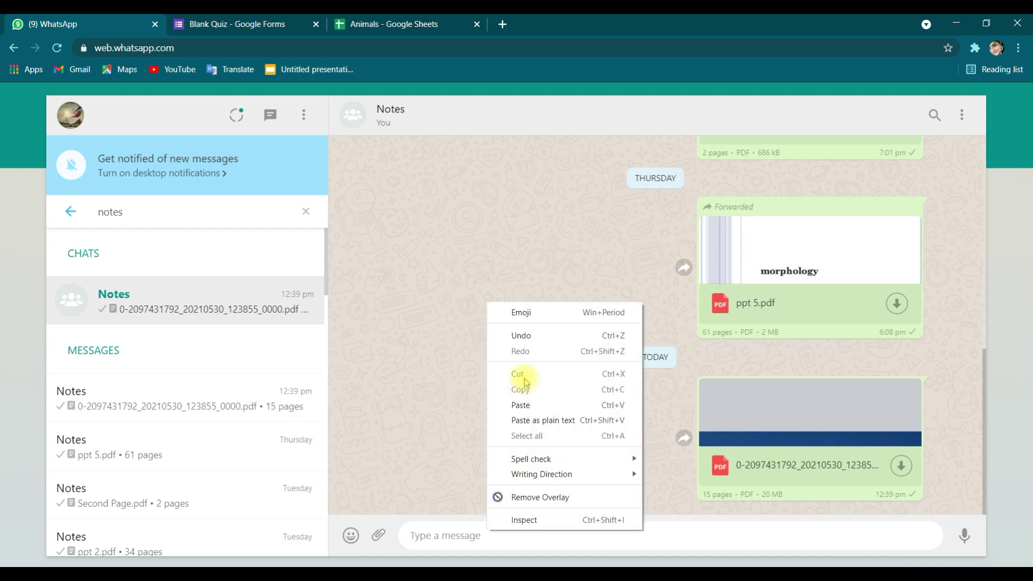
pyautogui.click(532, 405)
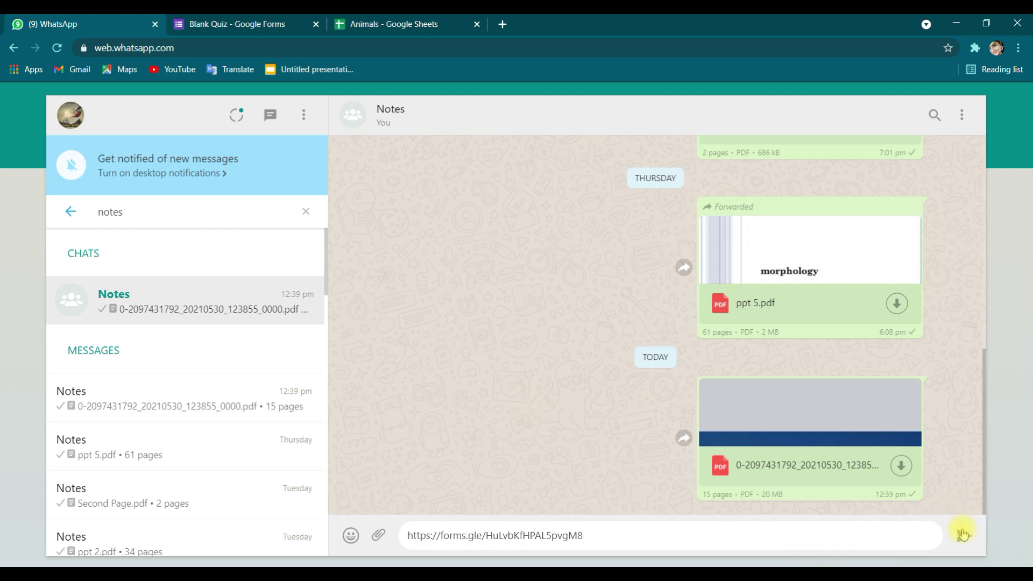
pyautogui.click(963, 534)
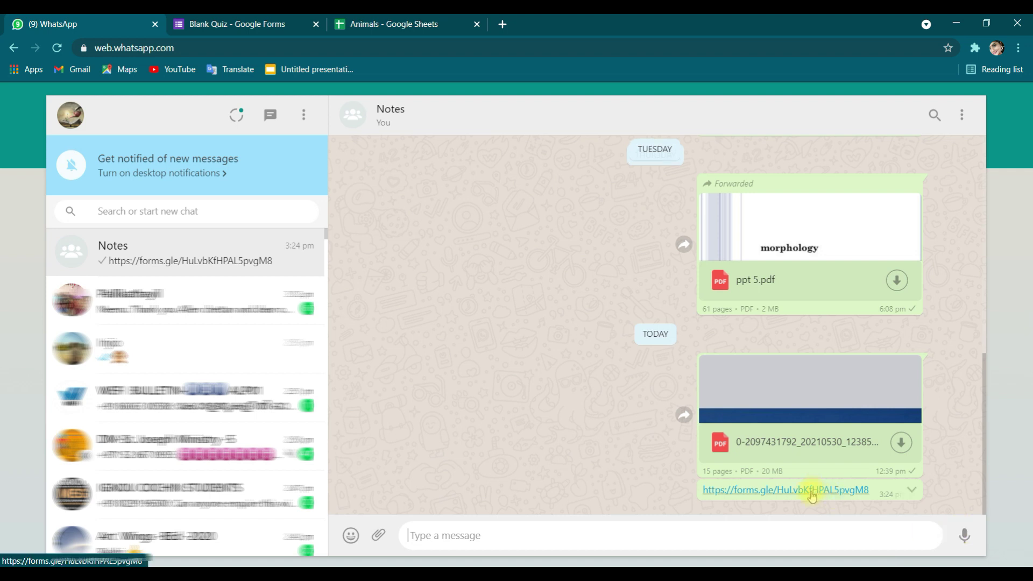
pyautogui.click(739, 490)
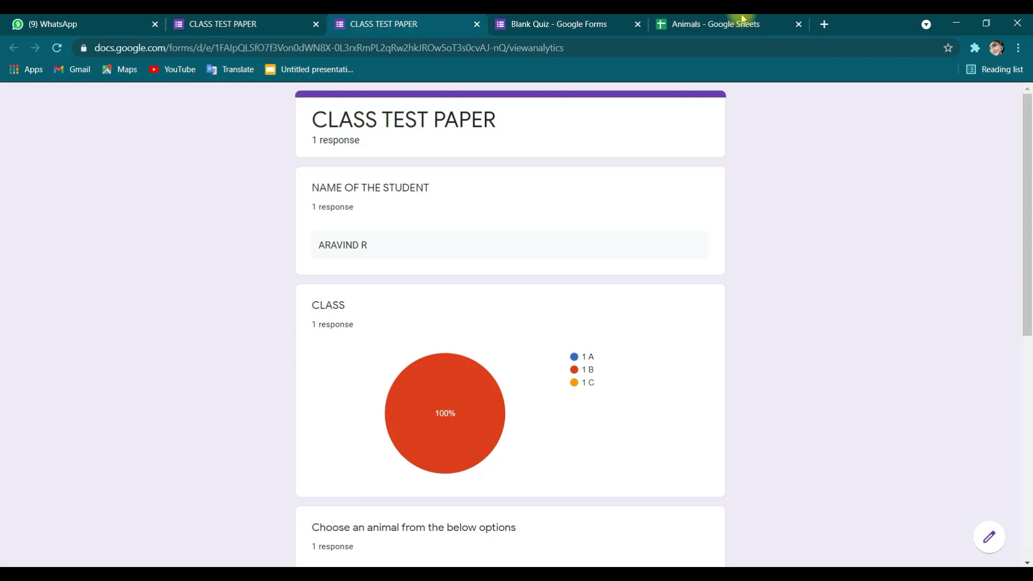
# Check the submitted quiz response and its score in the Animals response spreadsheet
pyautogui.click(726, 28)
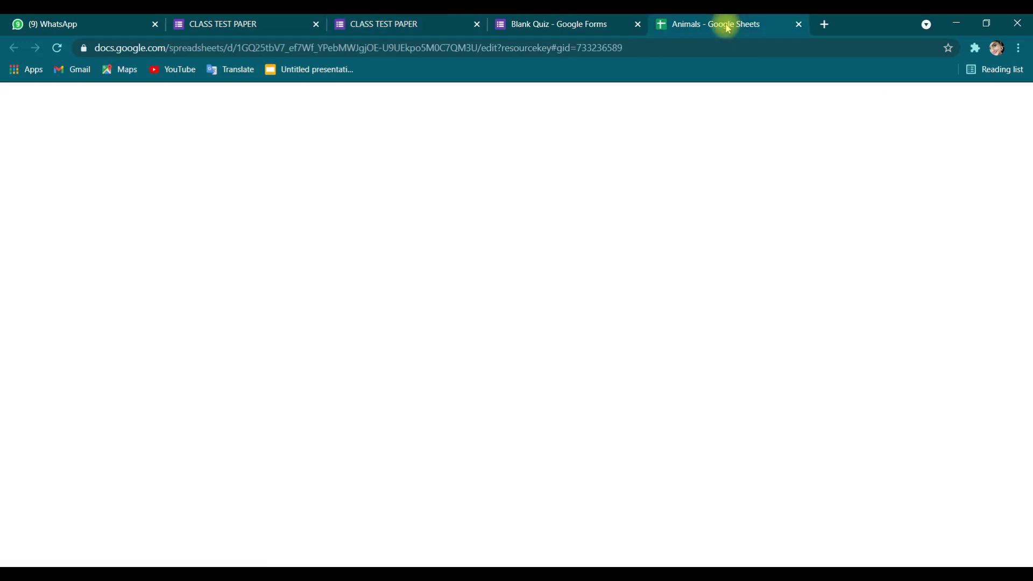
pyautogui.click(140, 116)
pyautogui.click(328, 256)
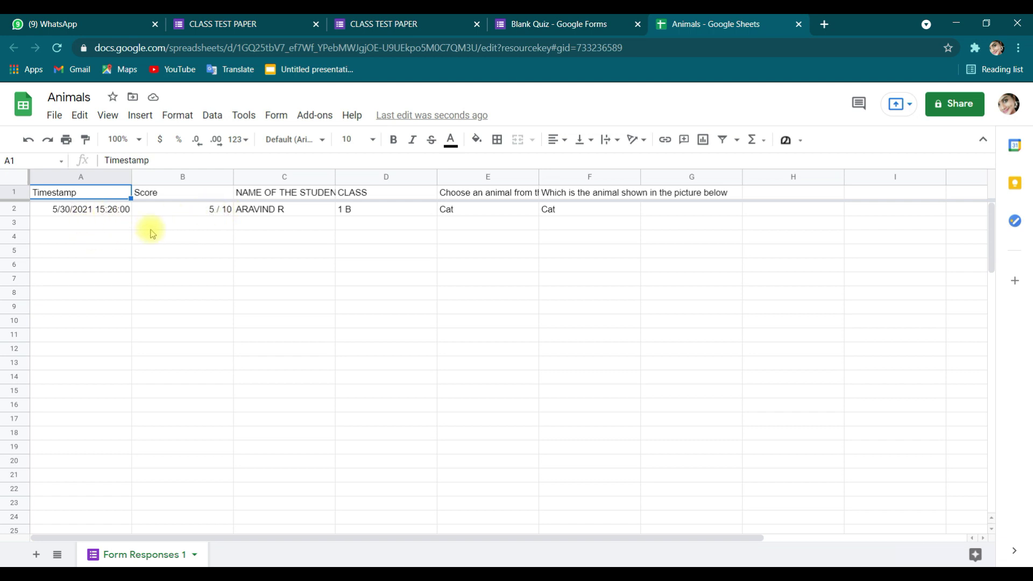
pyautogui.click(145, 574)
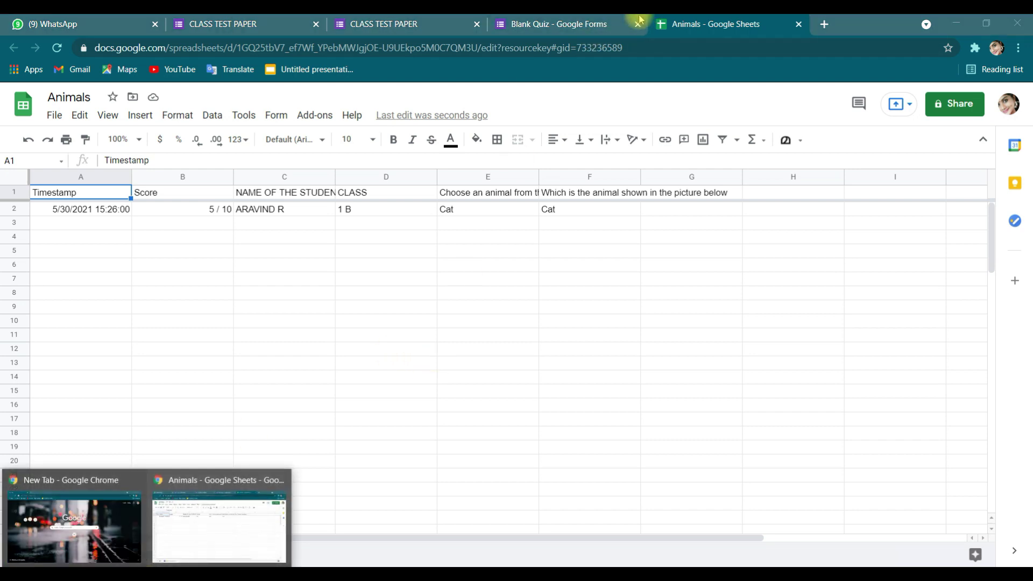
pyautogui.click(678, 27)
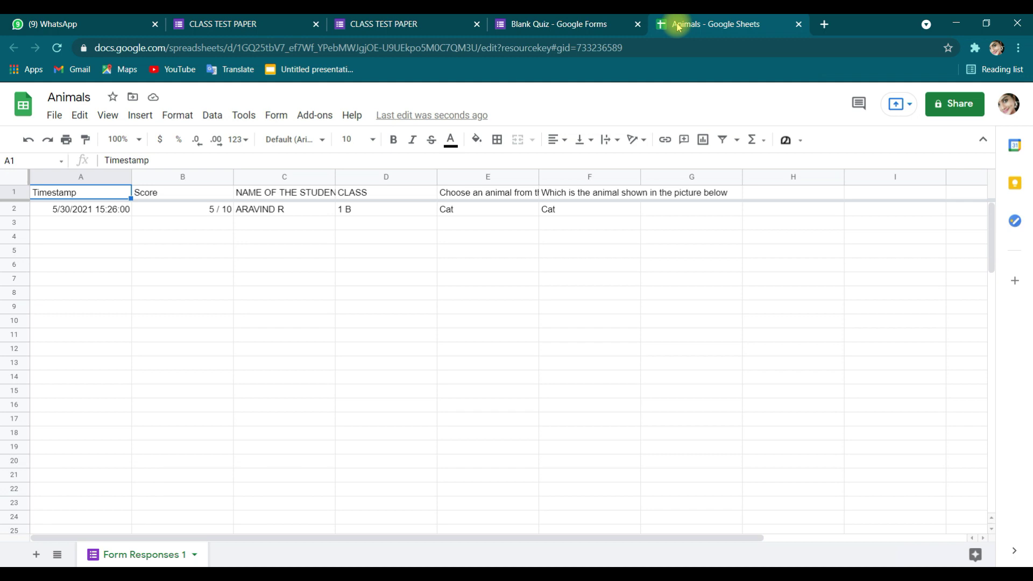
# Return to the quiz editor, close the sending dialog, and turn off accepting responses
pyautogui.click(525, 29)
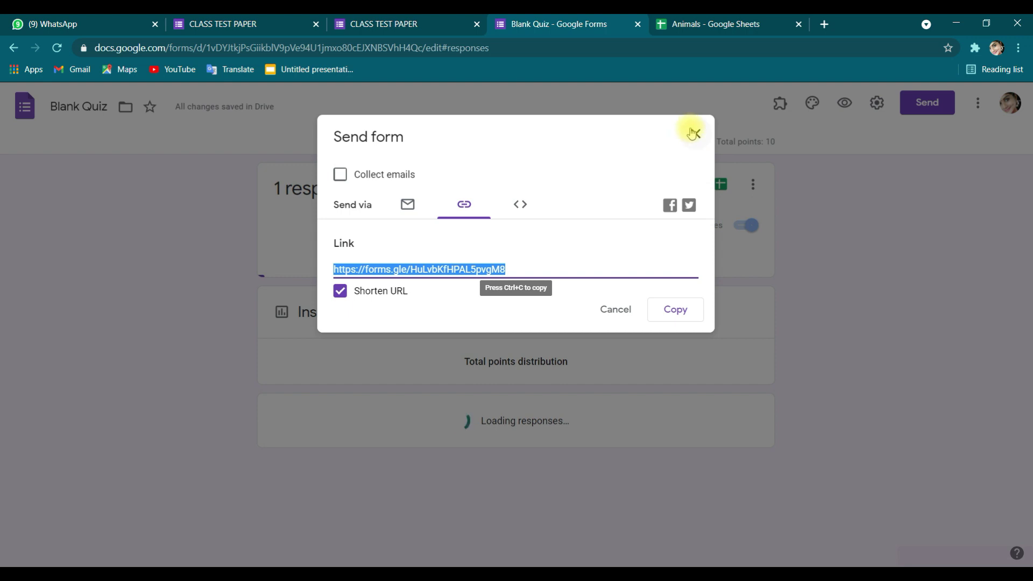
pyautogui.click(693, 133)
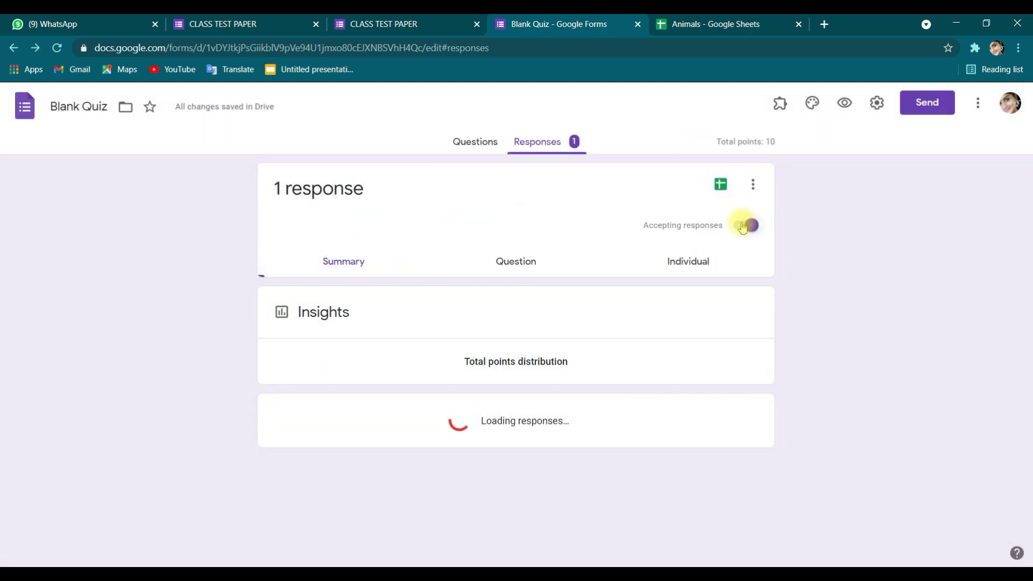
pyautogui.click(742, 225)
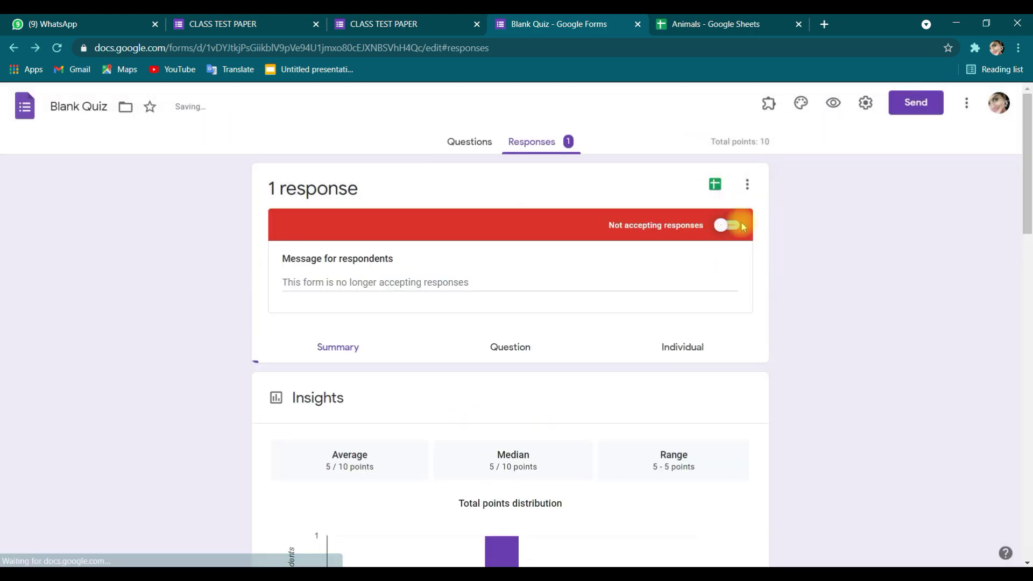